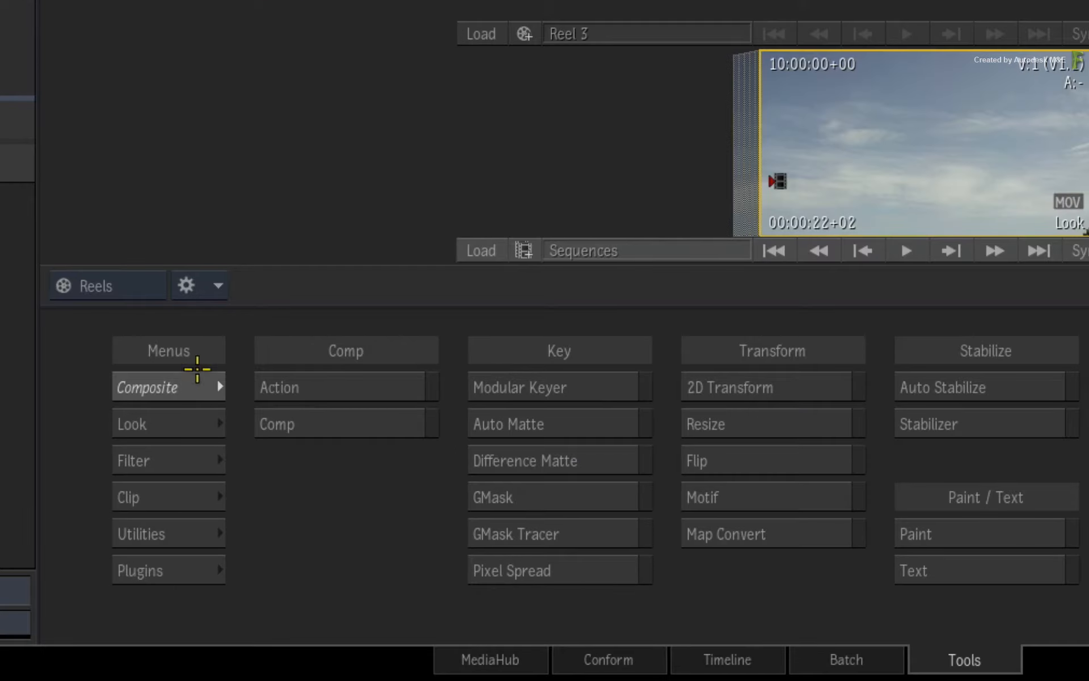
- Examine where the Look tool is offered among the Tools and among the video effects for shot1 in the timeline
left_click(176, 420)
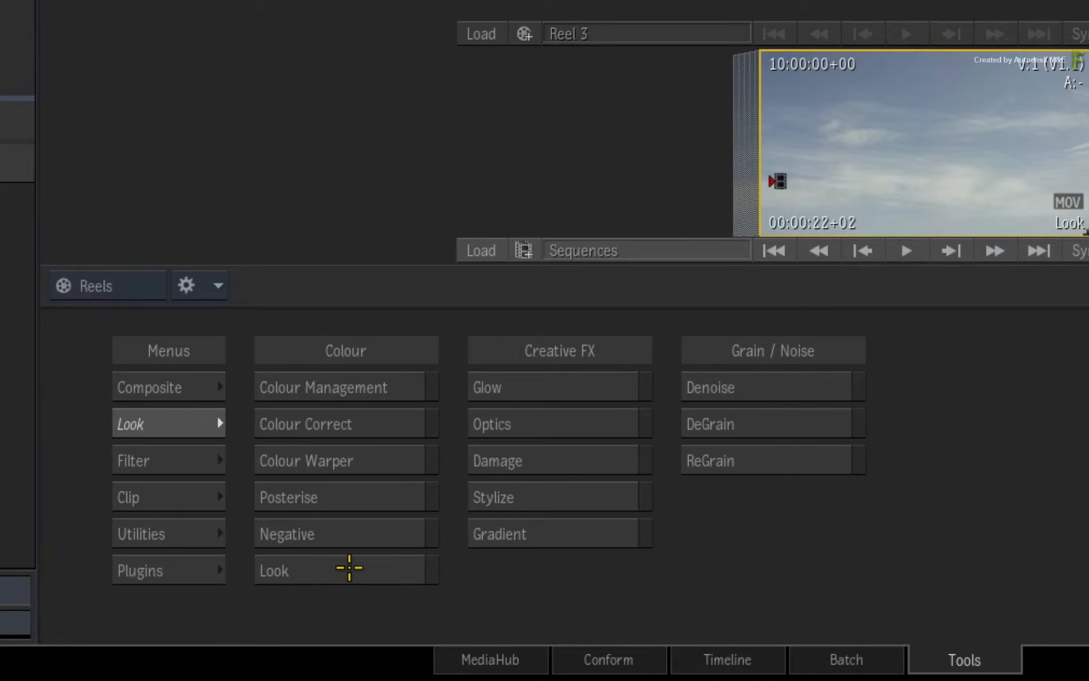
left_click(726, 658)
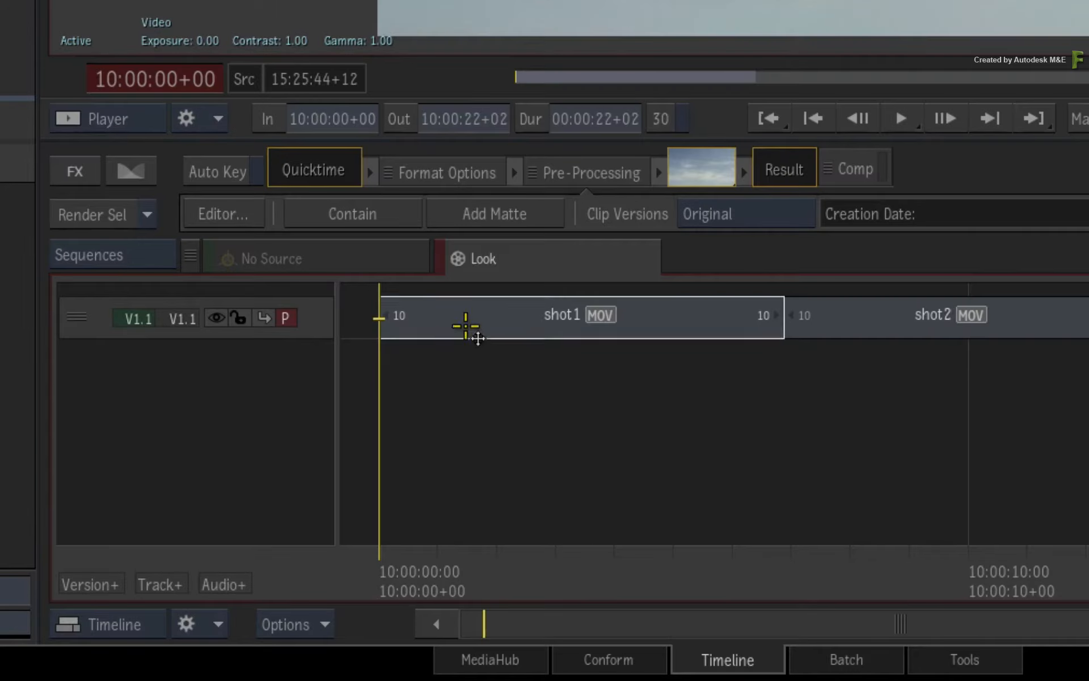
left_click(451, 338)
double_click(451, 337)
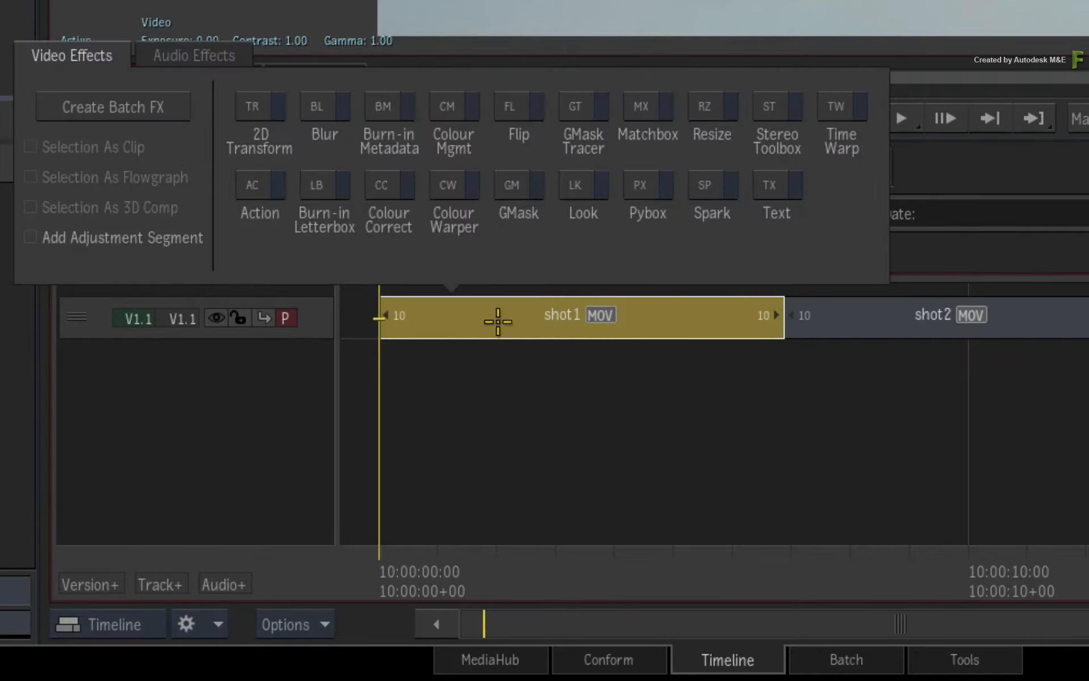
left_click(585, 240)
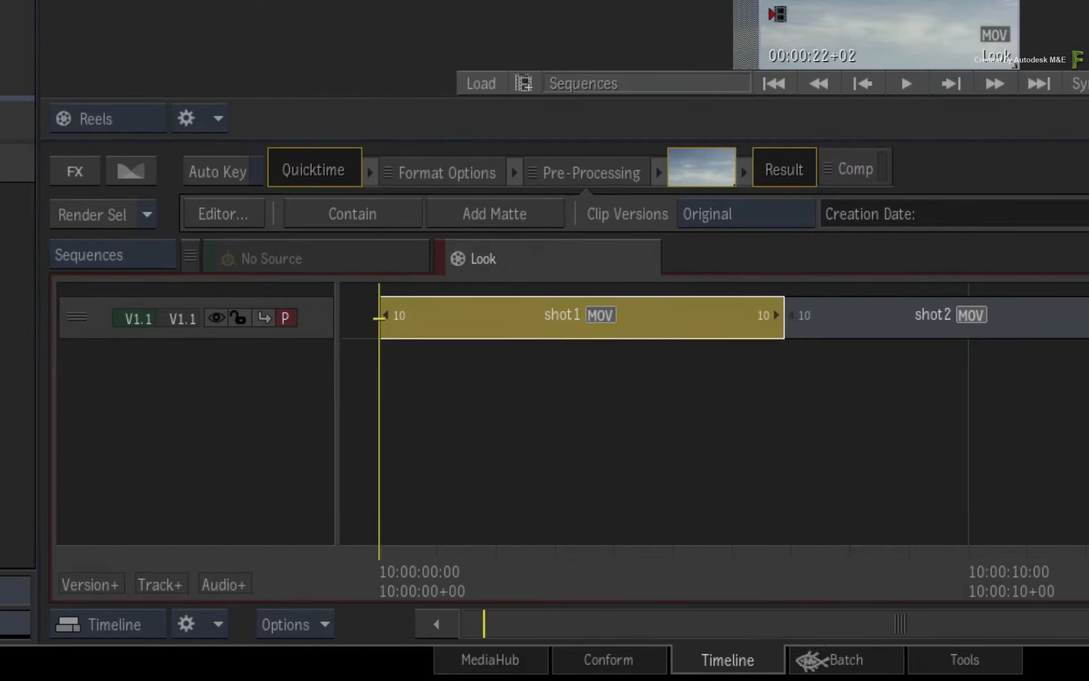
- Add a Look node to the Batch schematic and connect shot1's output to its front input
left_click(811, 658)
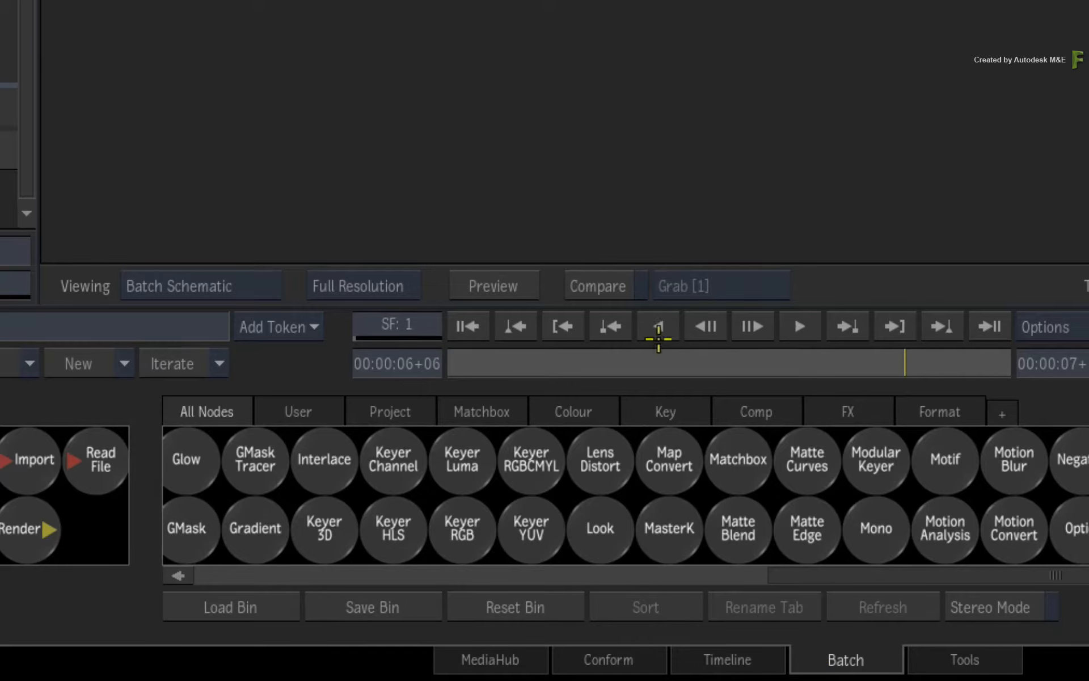
left_click(747, 572)
left_click_drag(797, 574, 1016, 564)
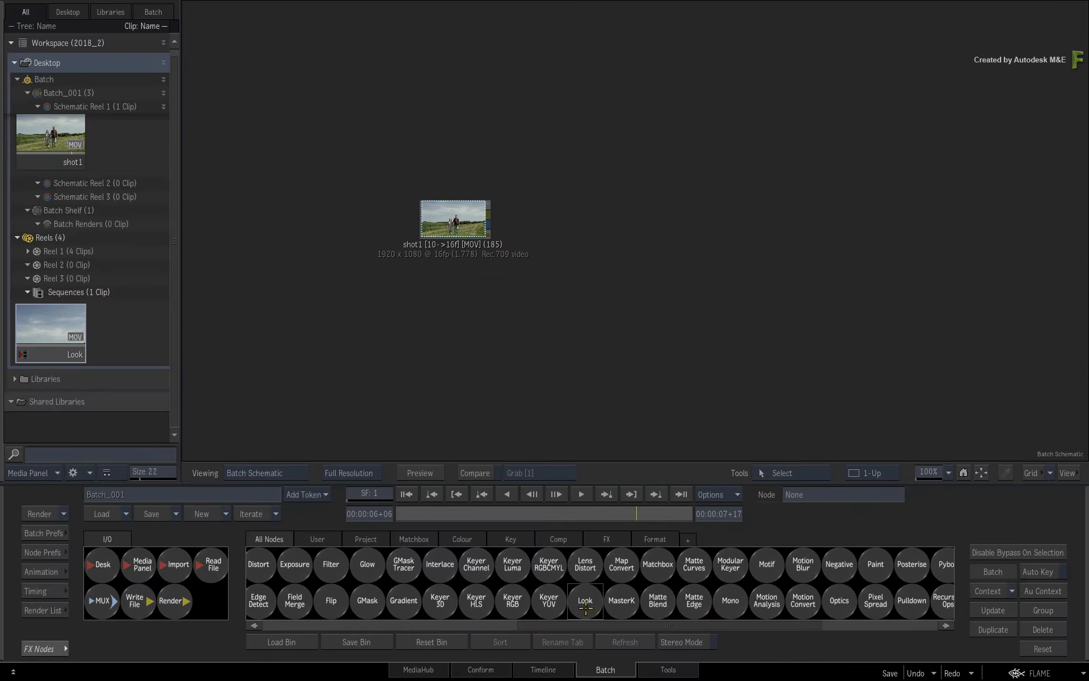
left_click_drag(813, 548, 613, 221)
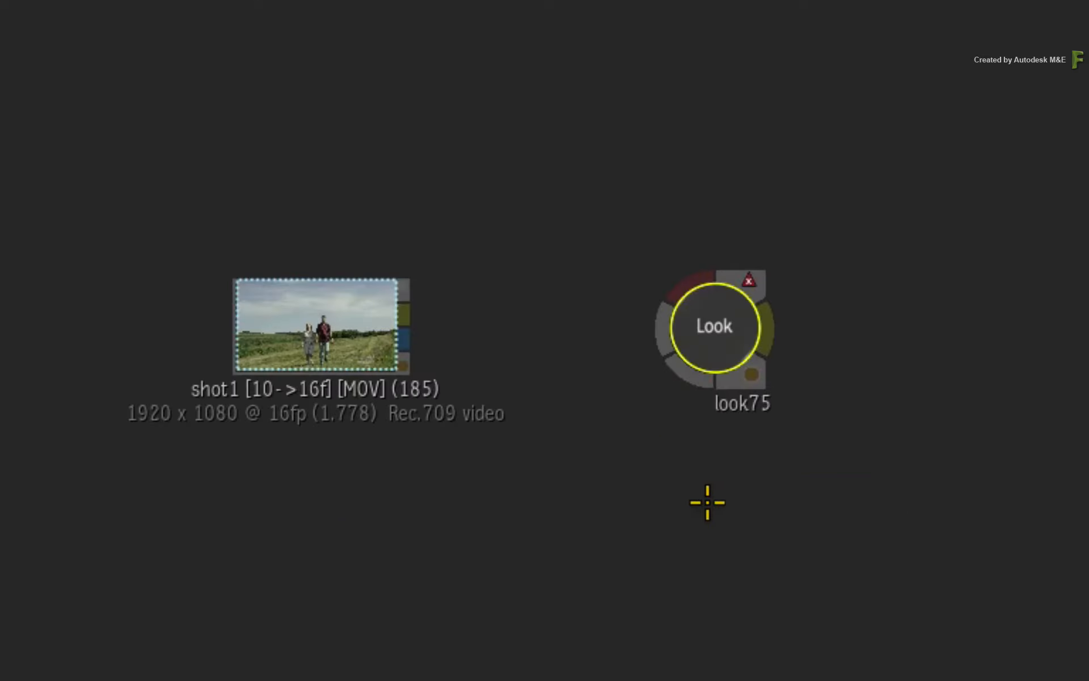
left_click_drag(409, 306, 695, 273)
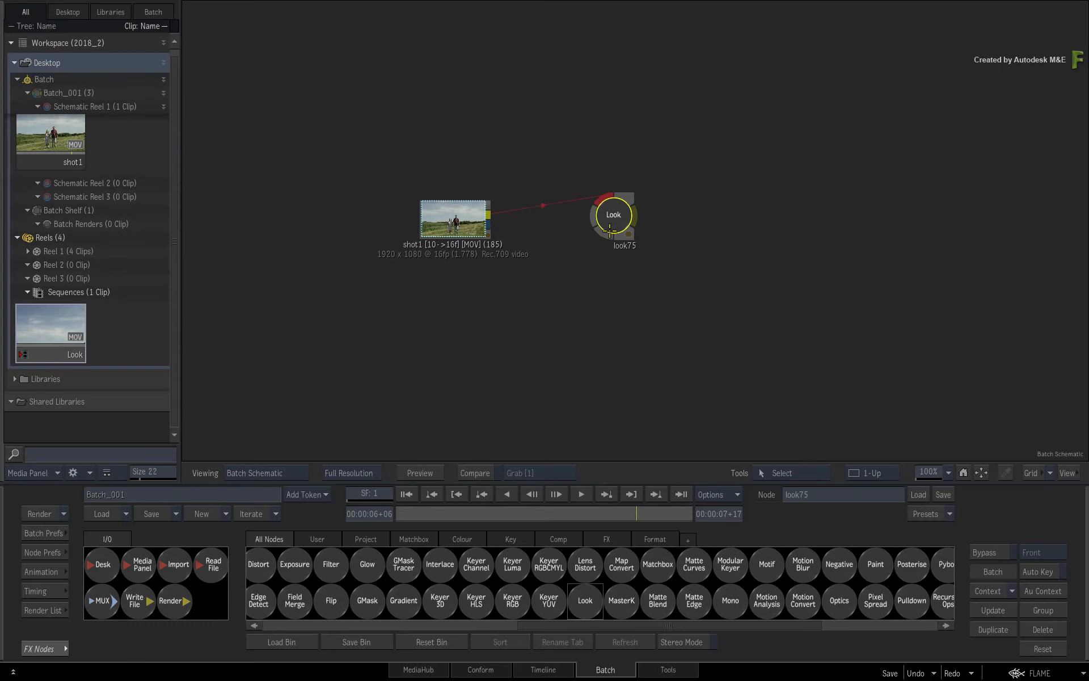
- Open the Look node's controls and switch the Batch viewer from the schematic to the node's result
left_click(610, 230)
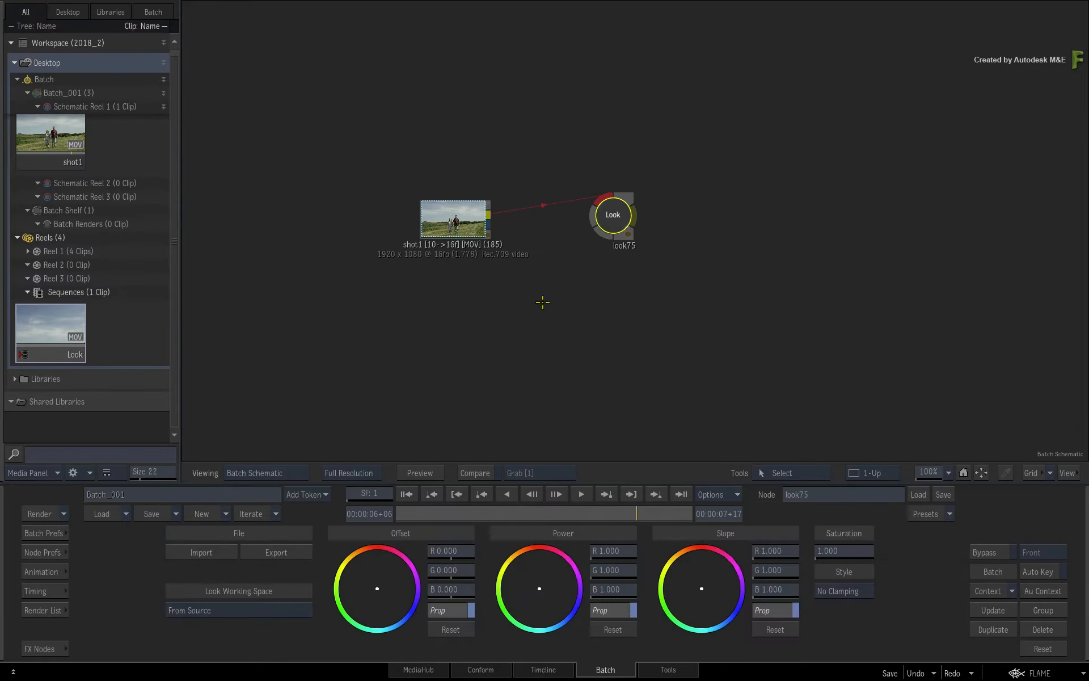
key("F4")
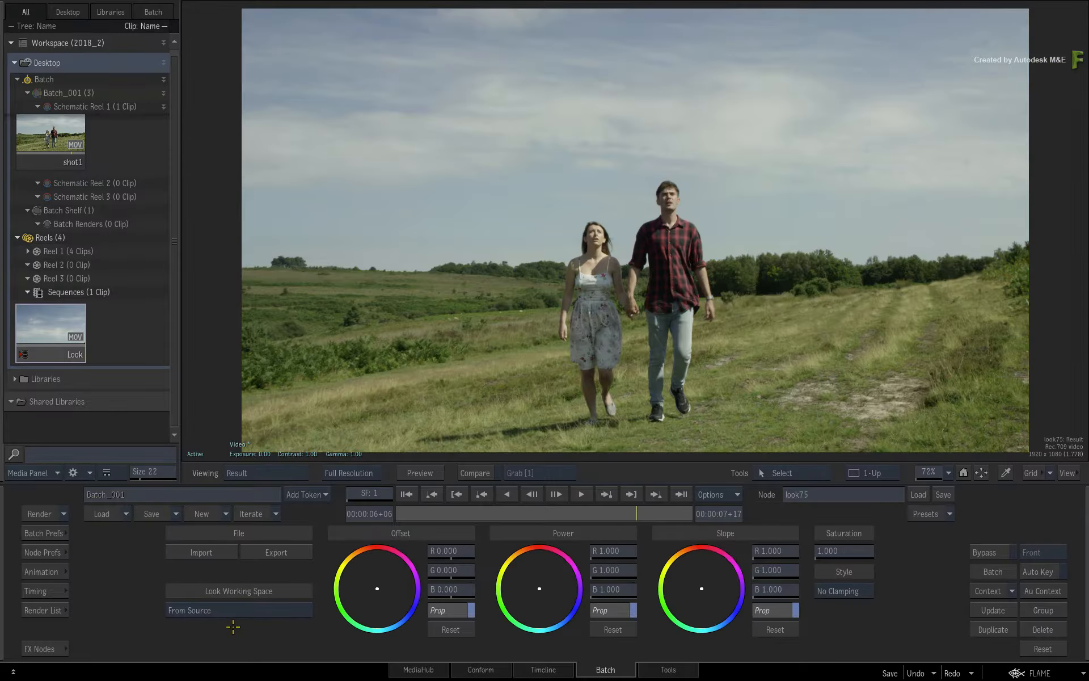
key("grave")
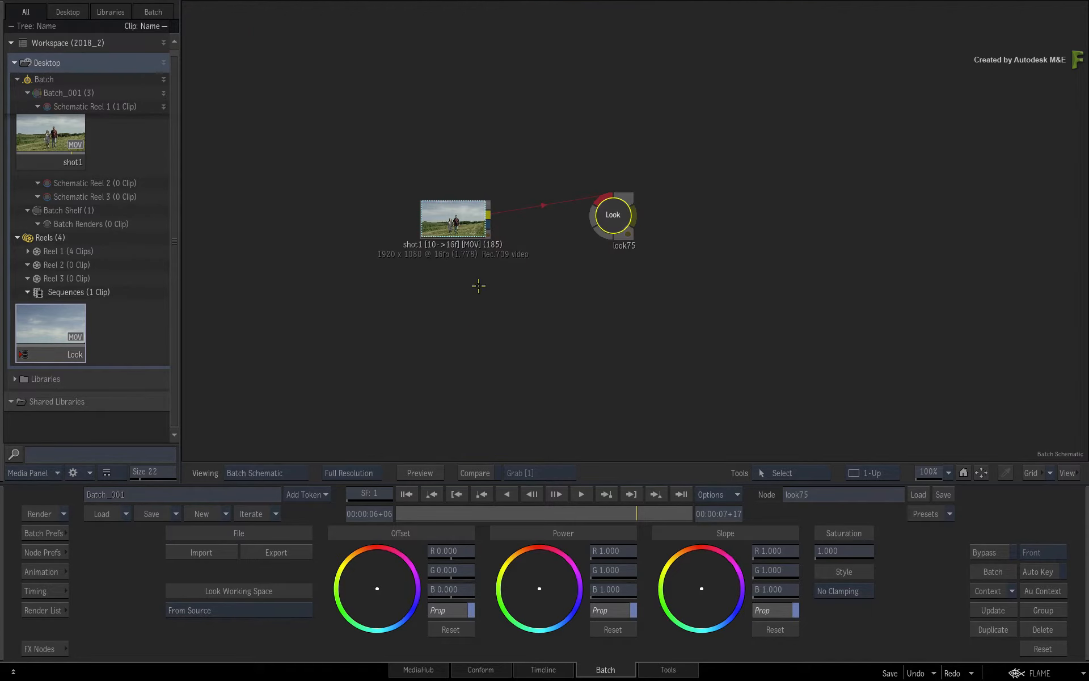
key("grave")
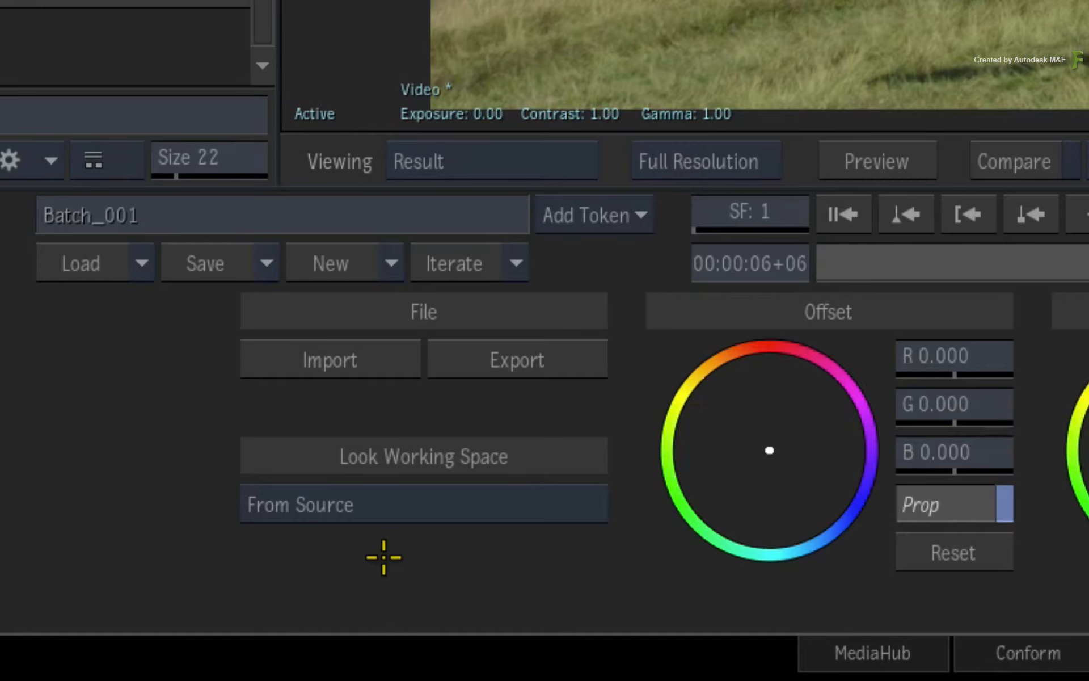
- Review the Look Working Space colour space choices and keep From Source
left_click(420, 504)
mouse_move(421, 496)
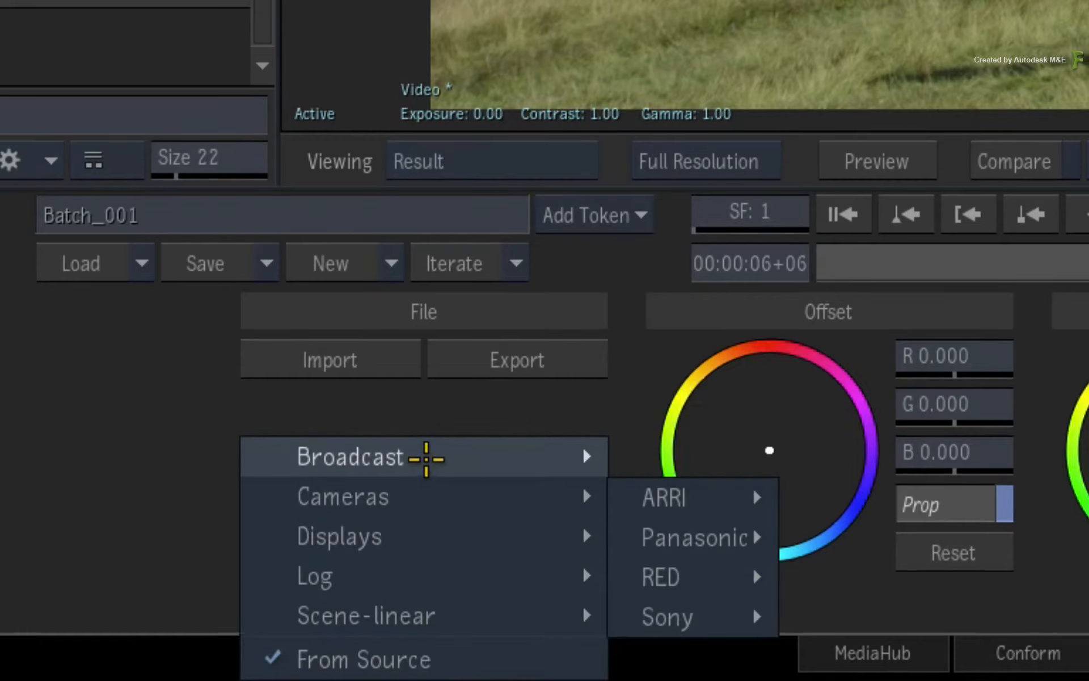
mouse_move(418, 600)
left_click(405, 657)
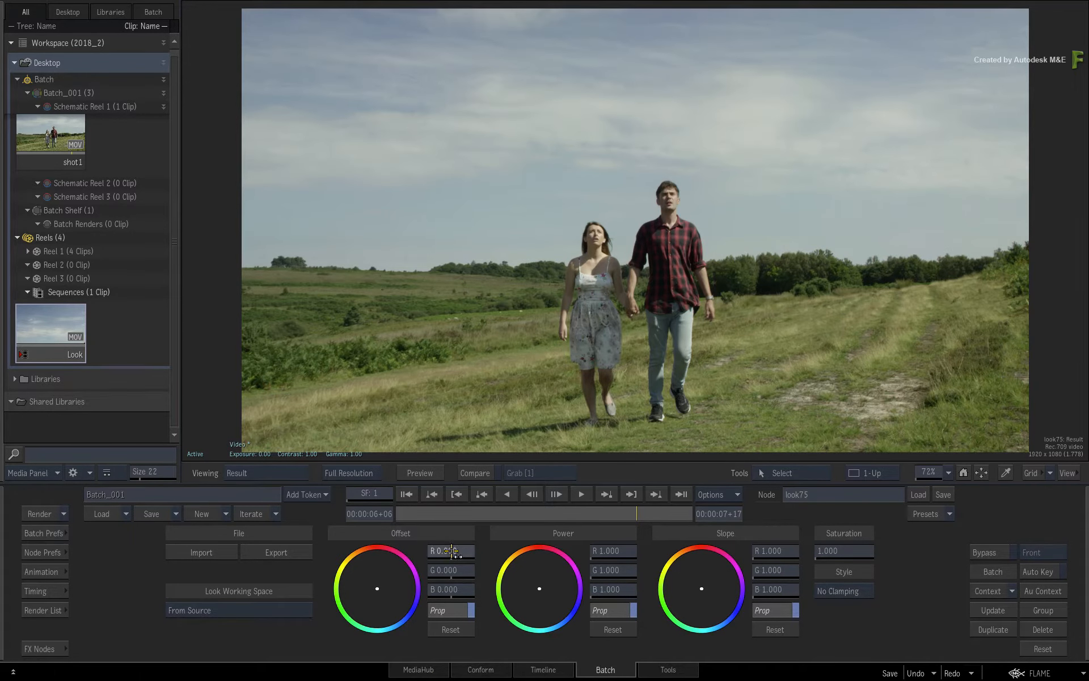
- Set the Look node's proportional RGB values to -0.064 for Offset, 1.147 for Slope and 1.055 for Power
left_click_drag(448, 549, 431, 550)
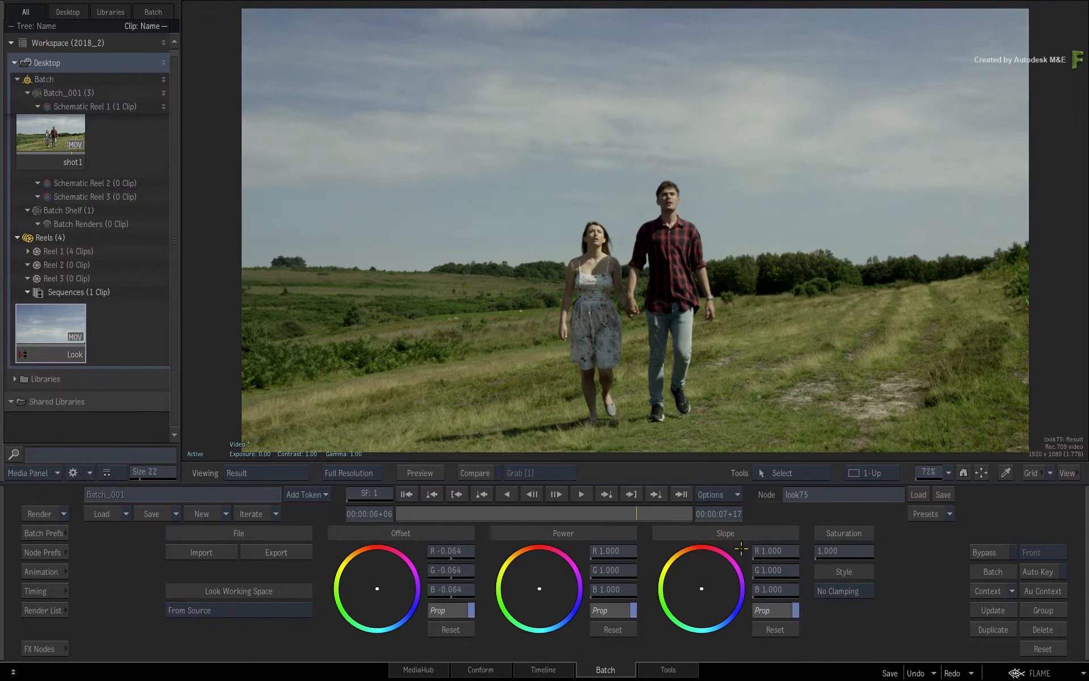
left_click_drag(760, 551, 809, 550)
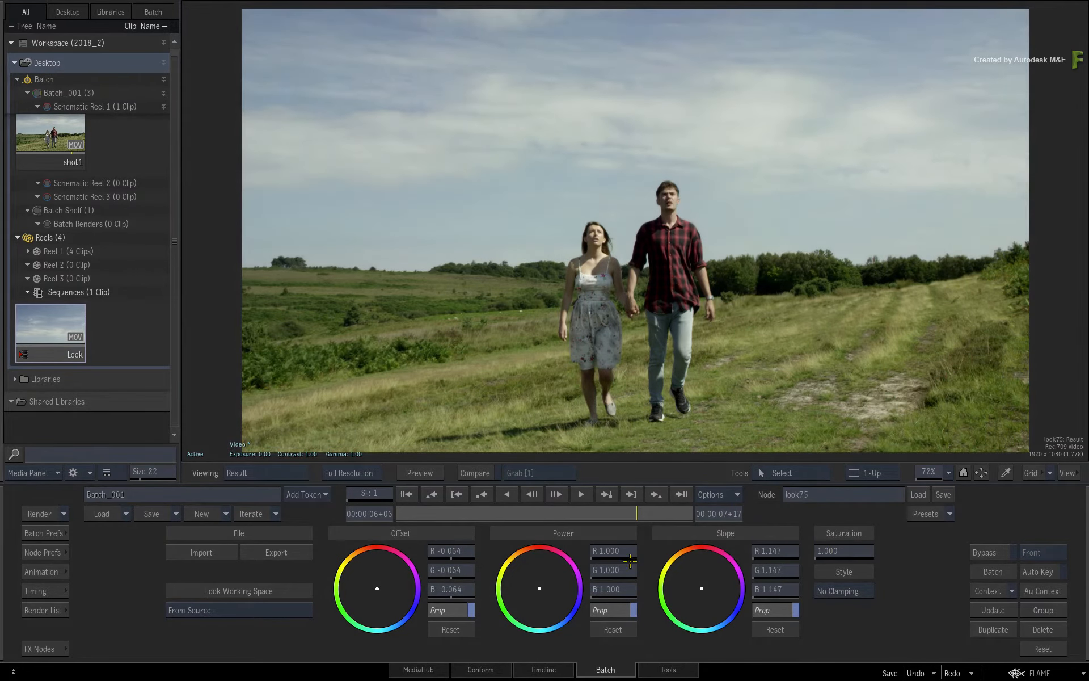
left_click_drag(624, 552, 653, 539)
- Balance the colours to Slope 1.234/1.245/0.960, Offset -0.077/-0.087/-0.028 and Power 1.082/1.094/0.991, with Saturation at 0.754
left_click_drag(702, 587, 670, 570)
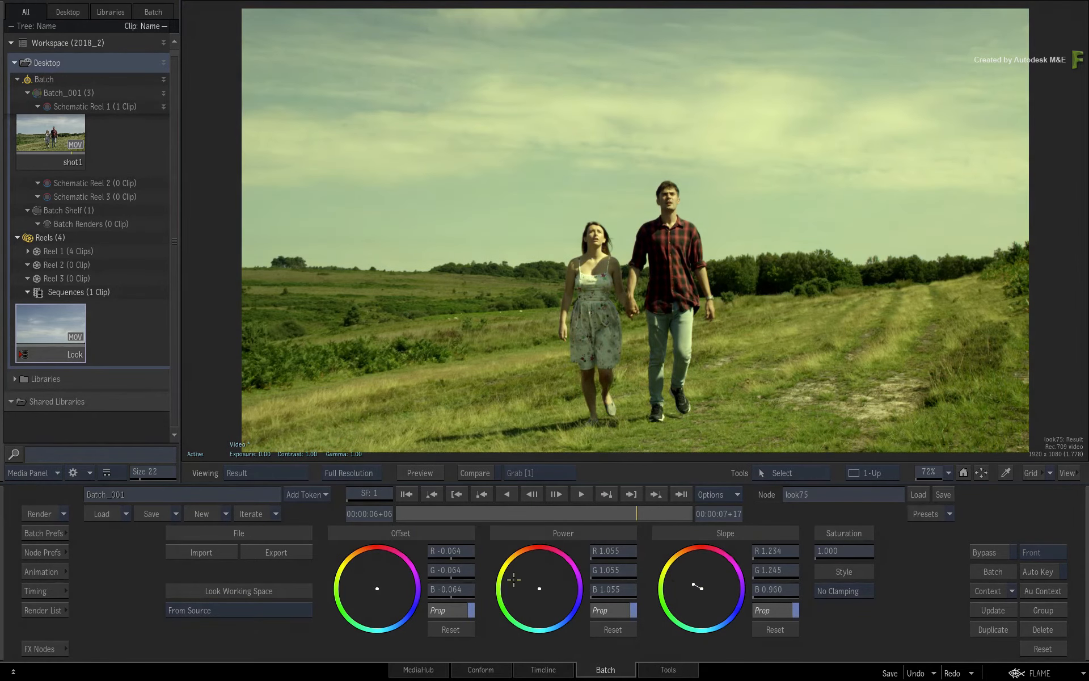
left_click_drag(379, 583, 451, 617)
left_click_drag(521, 548, 611, 620)
left_click_drag(857, 550, 800, 560)
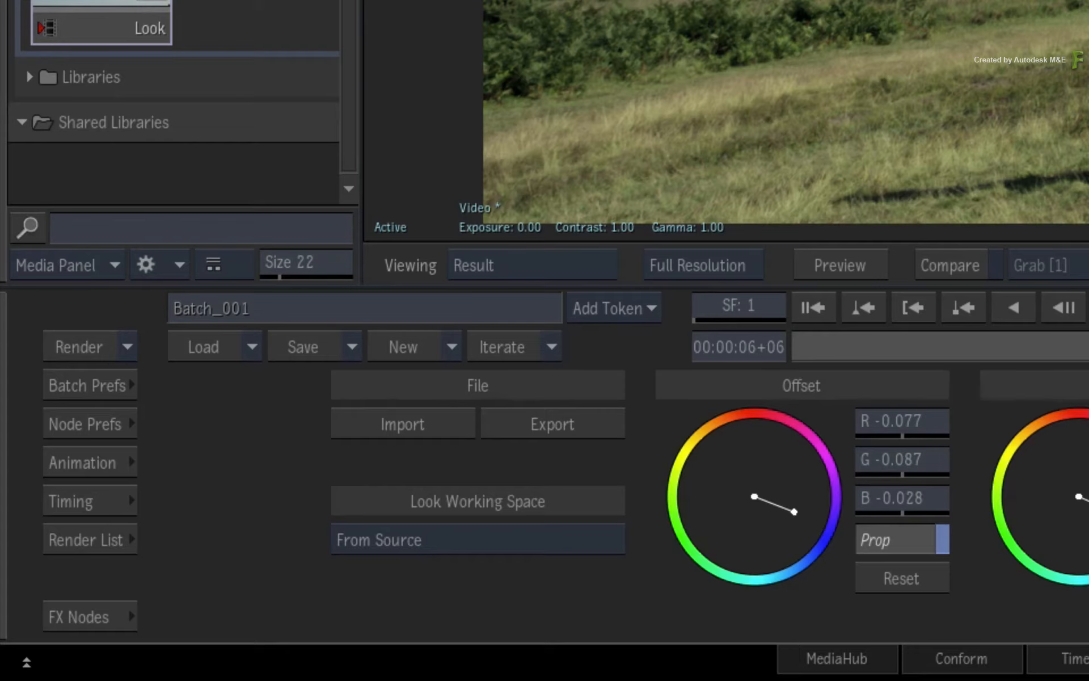
- Export the grade to the project's transforms folder with the filename my_cc and CC ID 1
left_click(262, 551)
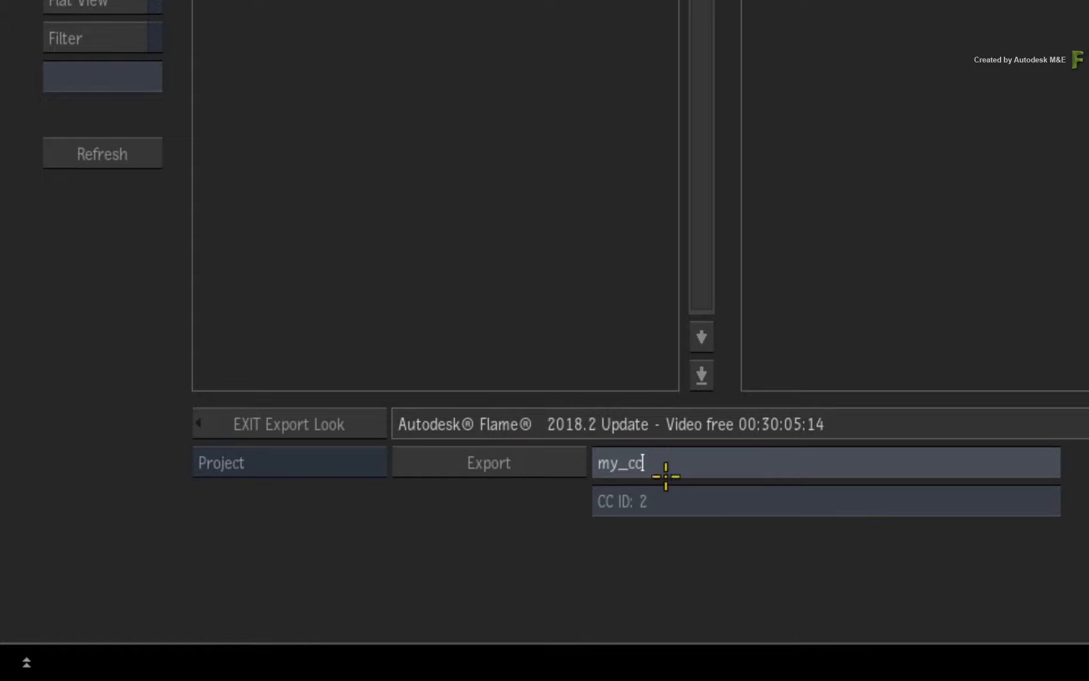
left_click(662, 456)
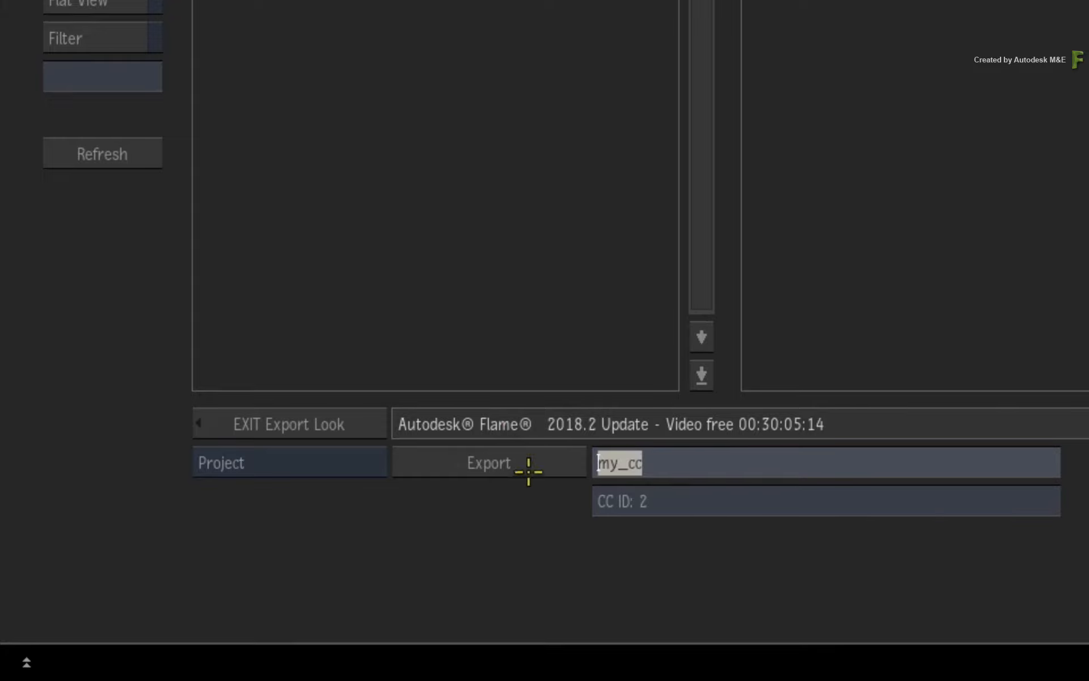
left_click(689, 517)
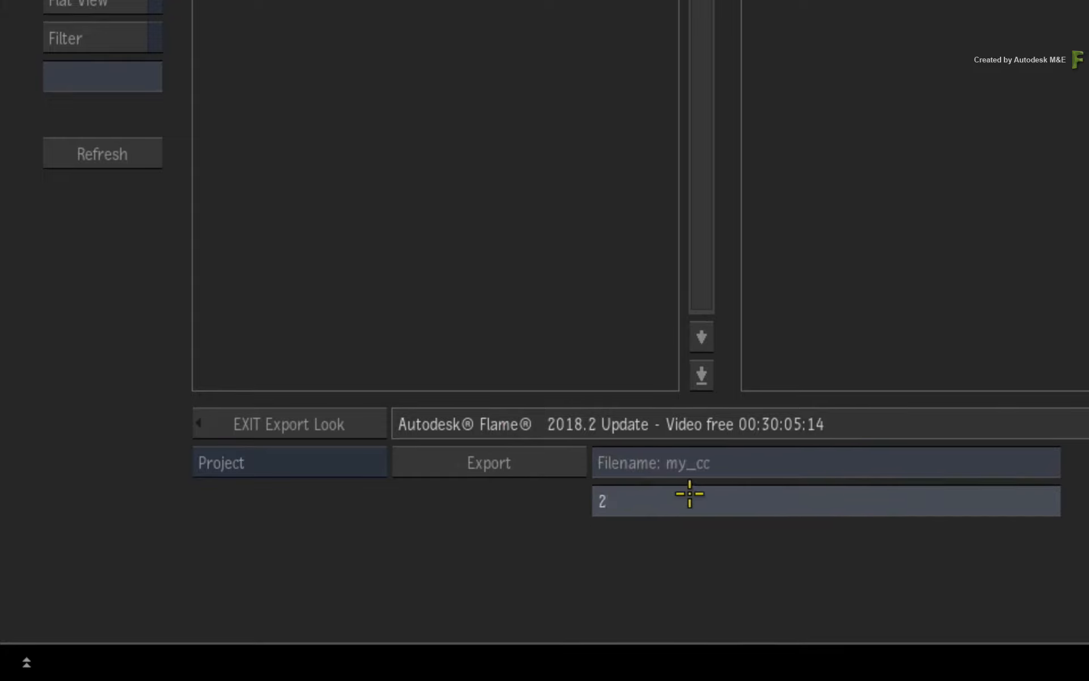
key("BackSpace")
type("1")
key("Return")
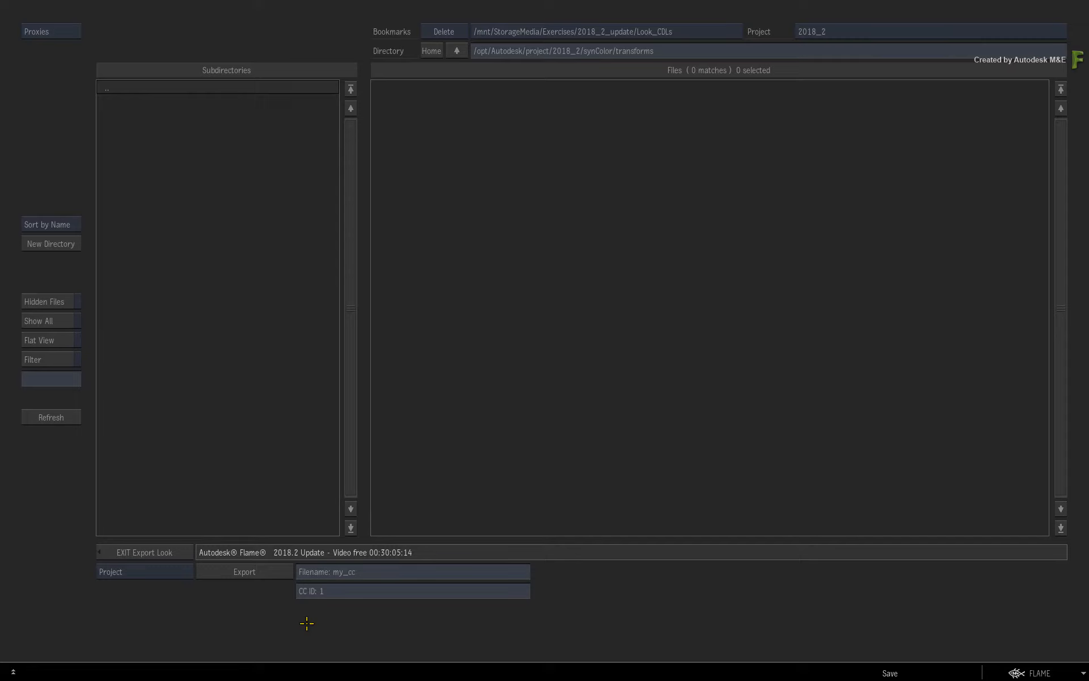
left_click(253, 573)
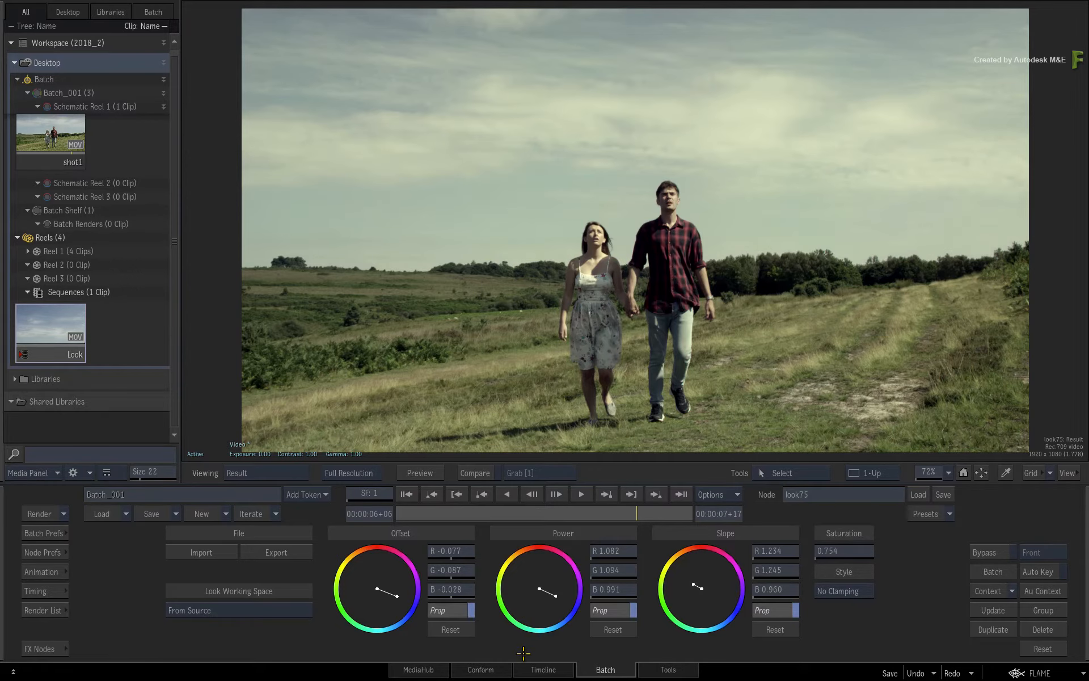
- Import the colour correction file shot1.cc from the Look_CDLs/Media/CC folder into the Look node
left_click(203, 552)
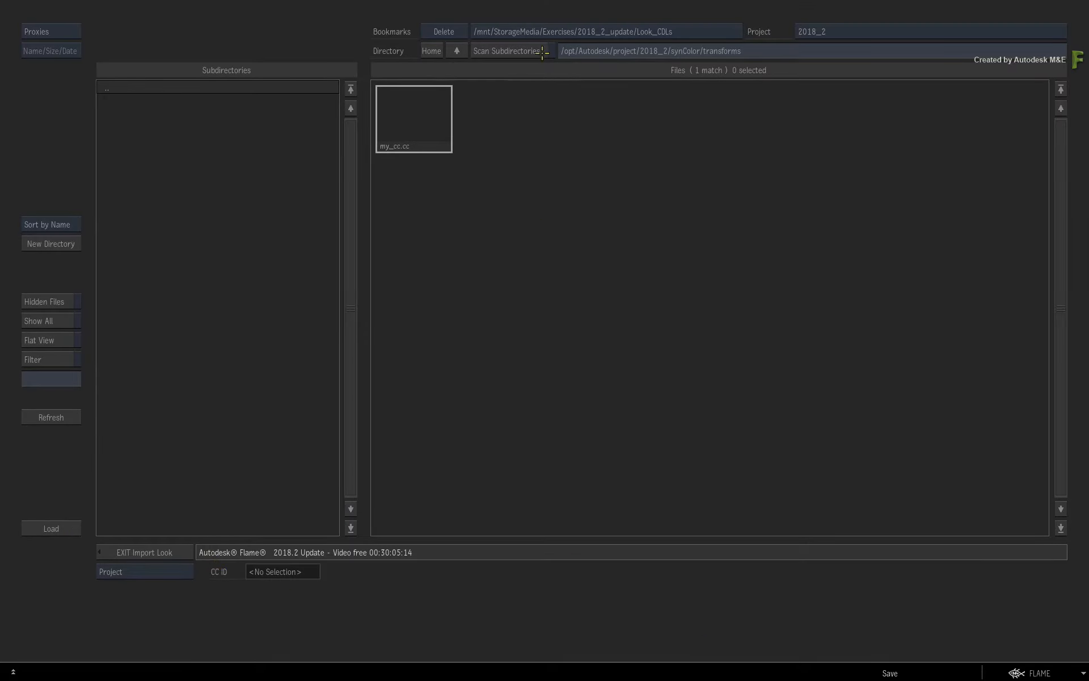
left_click(544, 33)
left_click(173, 124)
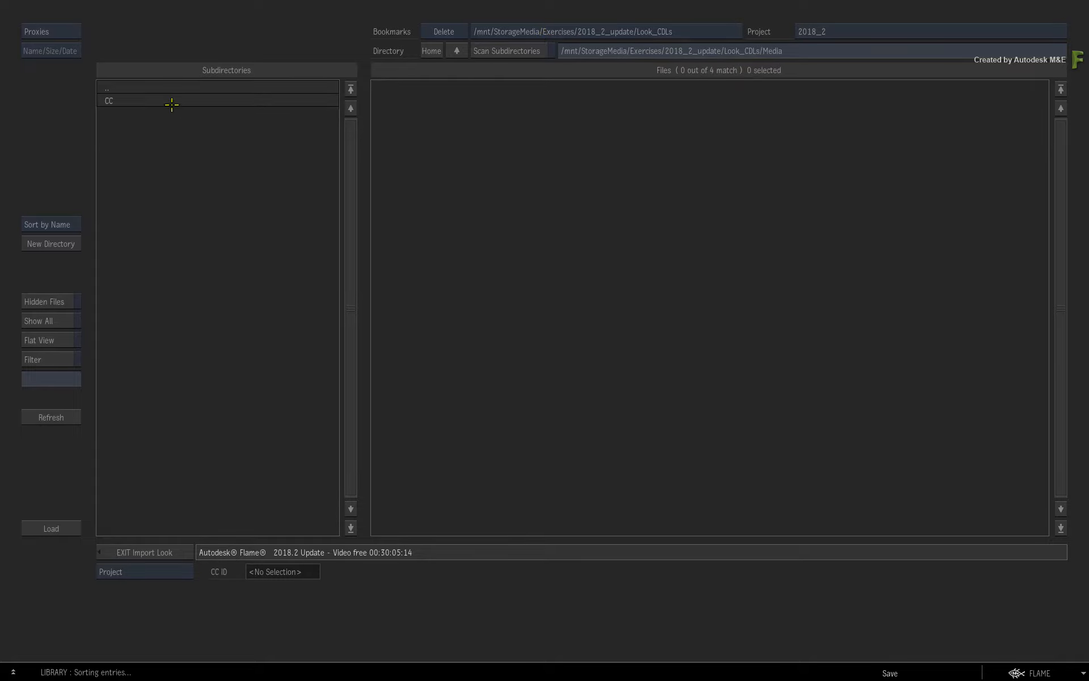
left_click(171, 102)
left_click(414, 114)
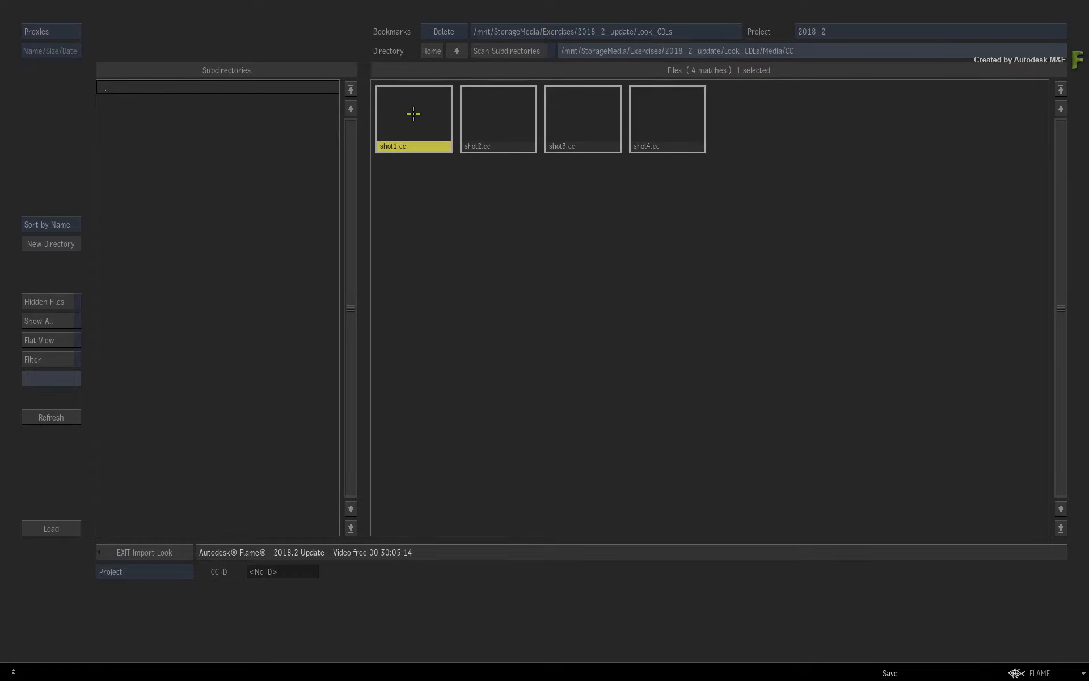
left_click(52, 527)
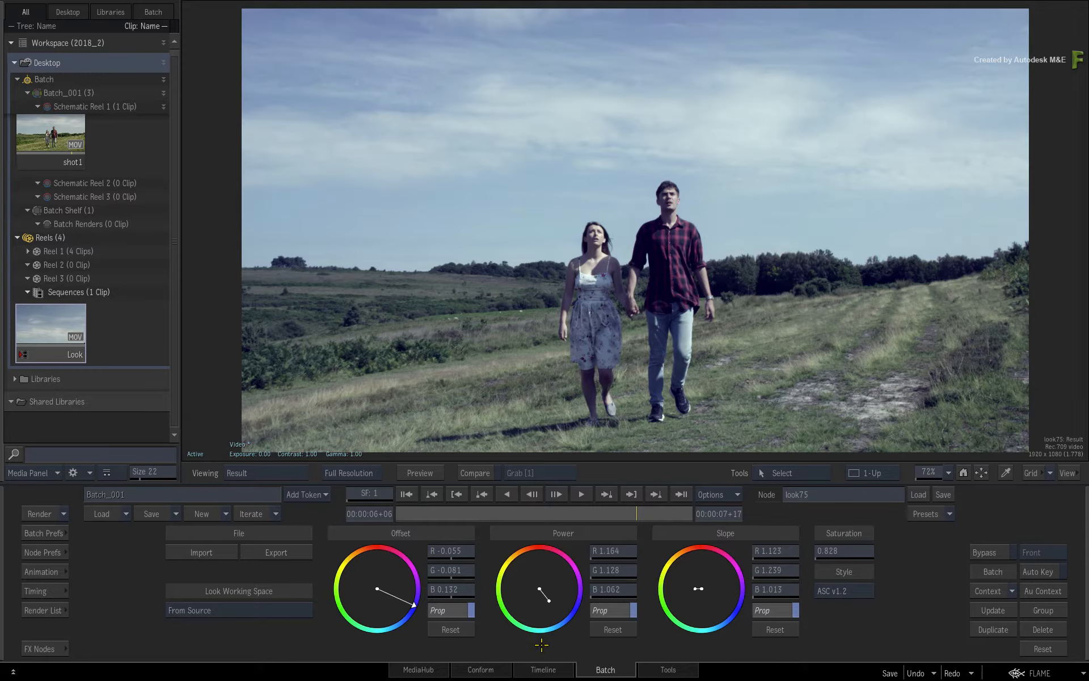
- Fine-tune the imported grade to Power R 1.156, G 1.132, B 1.067 and slightly shift the Slope colour balance
mouse_move(521, 597)
left_mouse_down()
mouse_move(476, 570)
mouse_move(343, 562)
mouse_move(522, 590)
left_mouse_up()
mouse_move(725, 605)
left_mouse_down()
mouse_move(709, 601)
mouse_move(722, 594)
left_mouse_up()
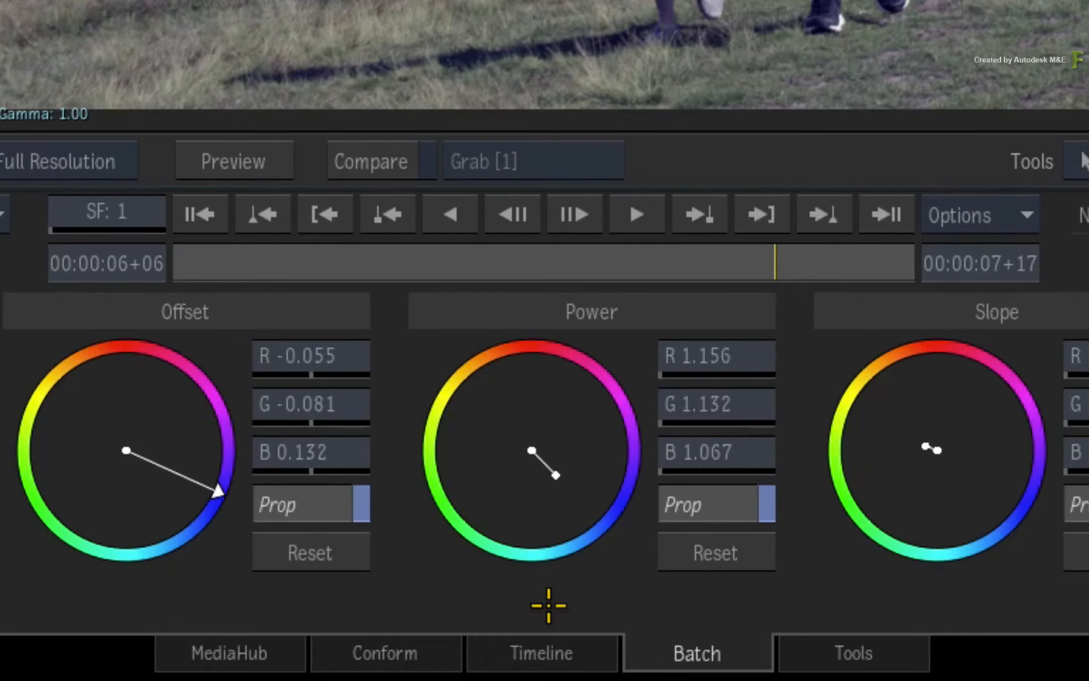
- Show the Look sequence in the timeline player at 10:00:05+00 and add a Look effect to the shot1 segment
left_click(488, 653)
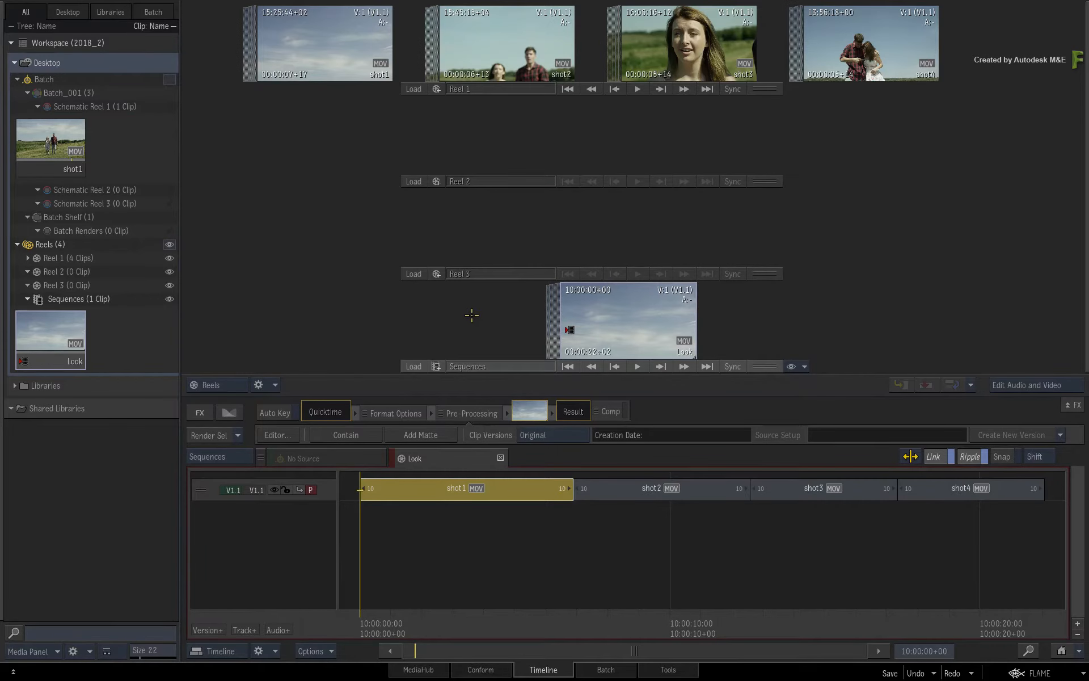
key("alt+2")
left_click_drag(401, 616, 515, 523)
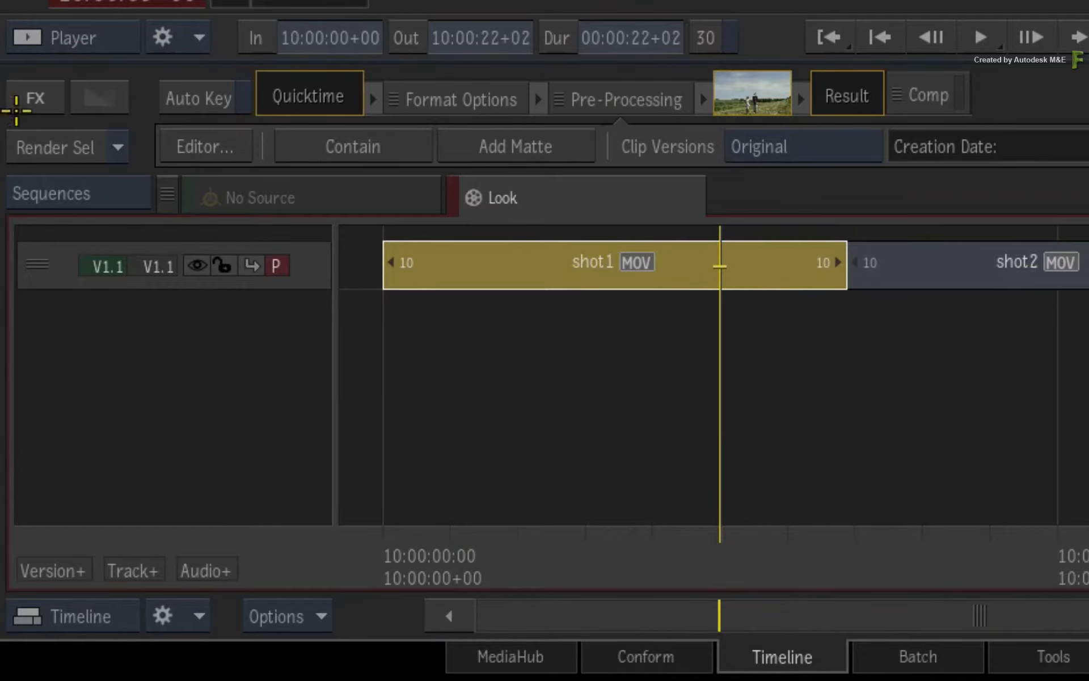
left_click(46, 97)
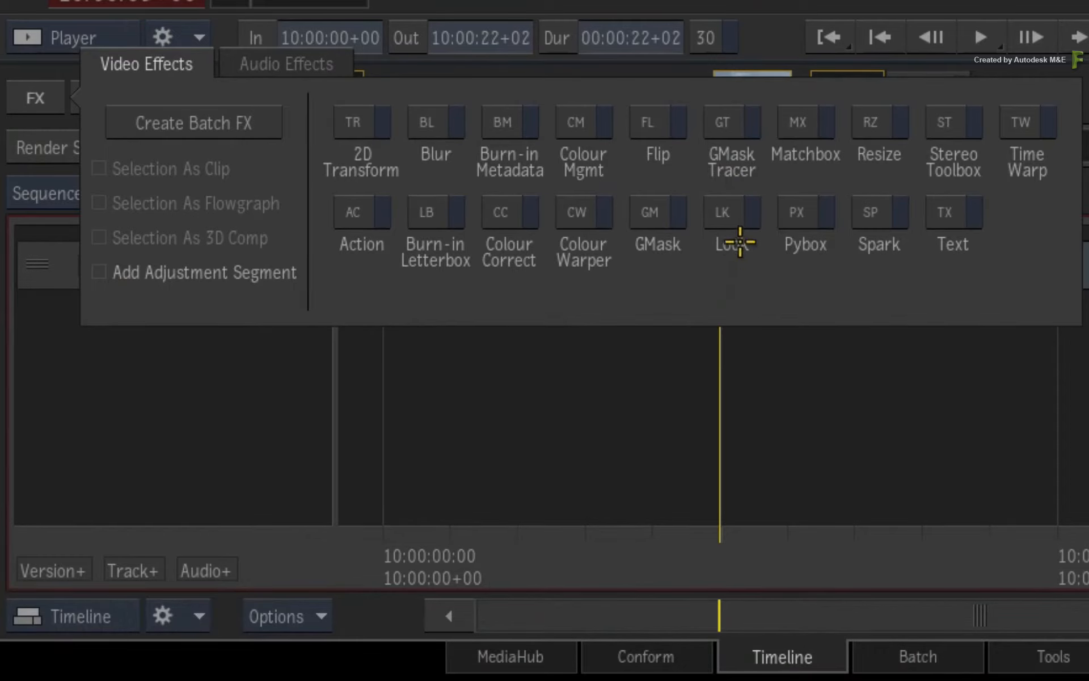
left_click(728, 207)
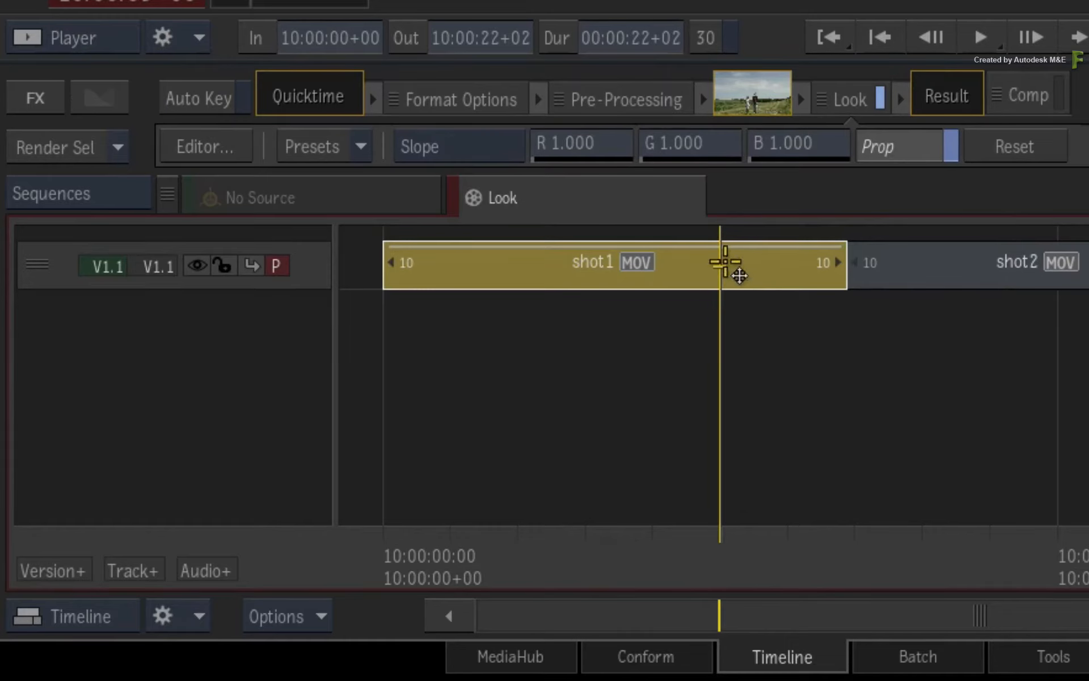
- Raise the proportional Slope of shot1's Look effect to 1.081 for red, green and blue
left_click(491, 144)
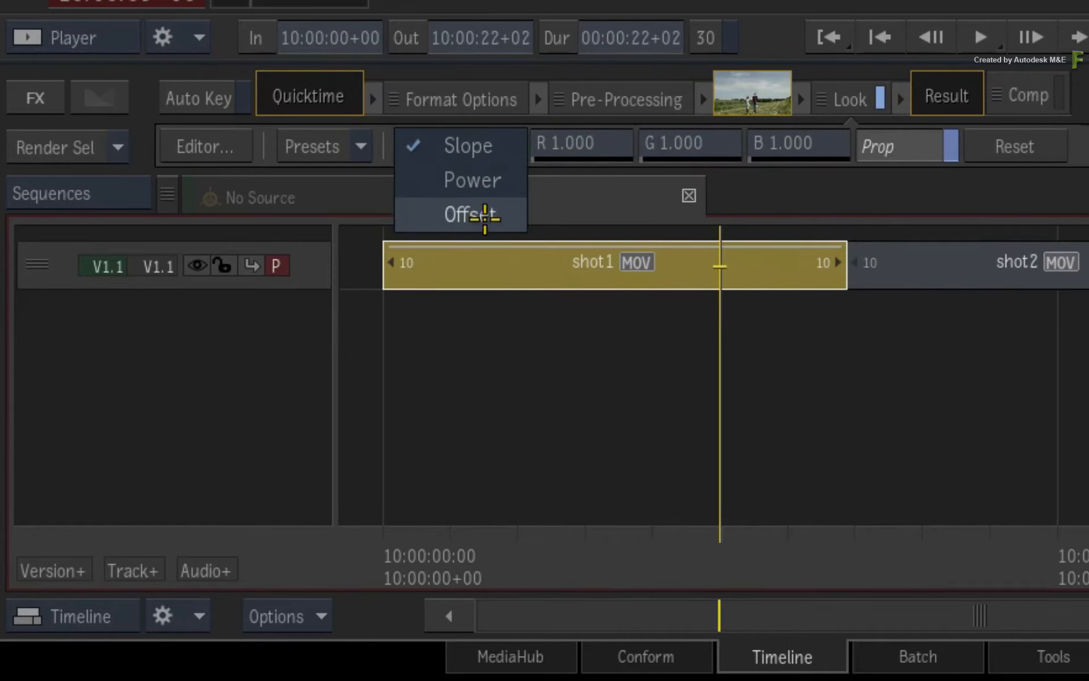
left_click(471, 146)
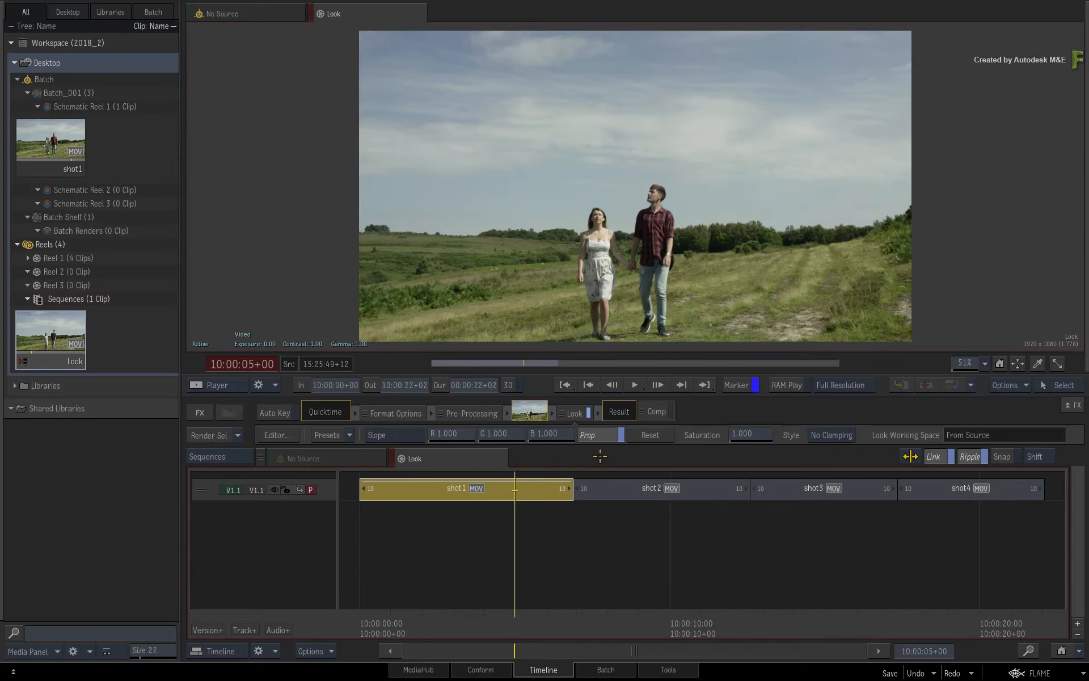
left_click_drag(438, 439, 446, 442)
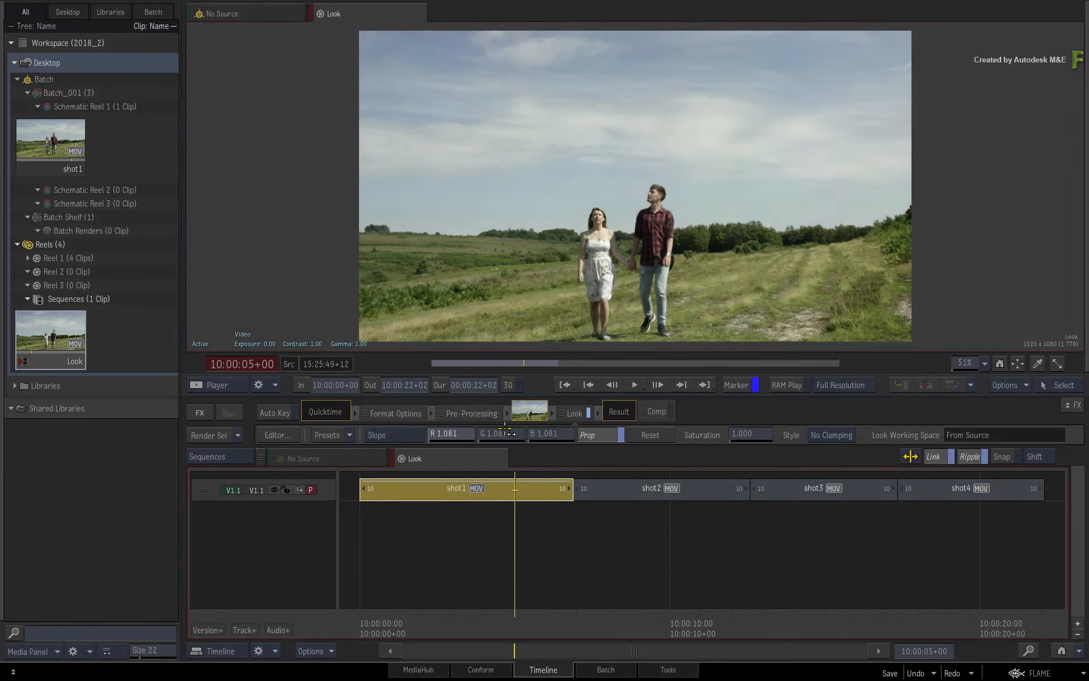
- In the full Look editor, raise shot1's proportional Slope to 1.147 for red, green and blue, and reset the trial Offset adjustment
left_click(282, 434)
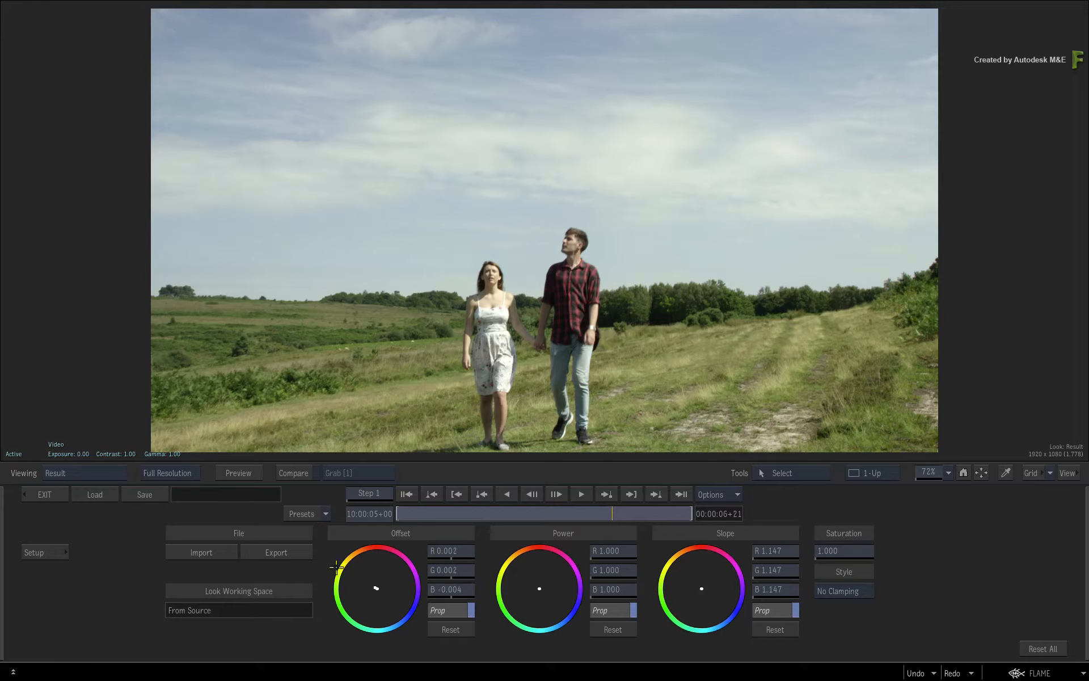
left_click_drag(336, 567, 525, 393)
left_click(454, 630)
left_click(46, 494)
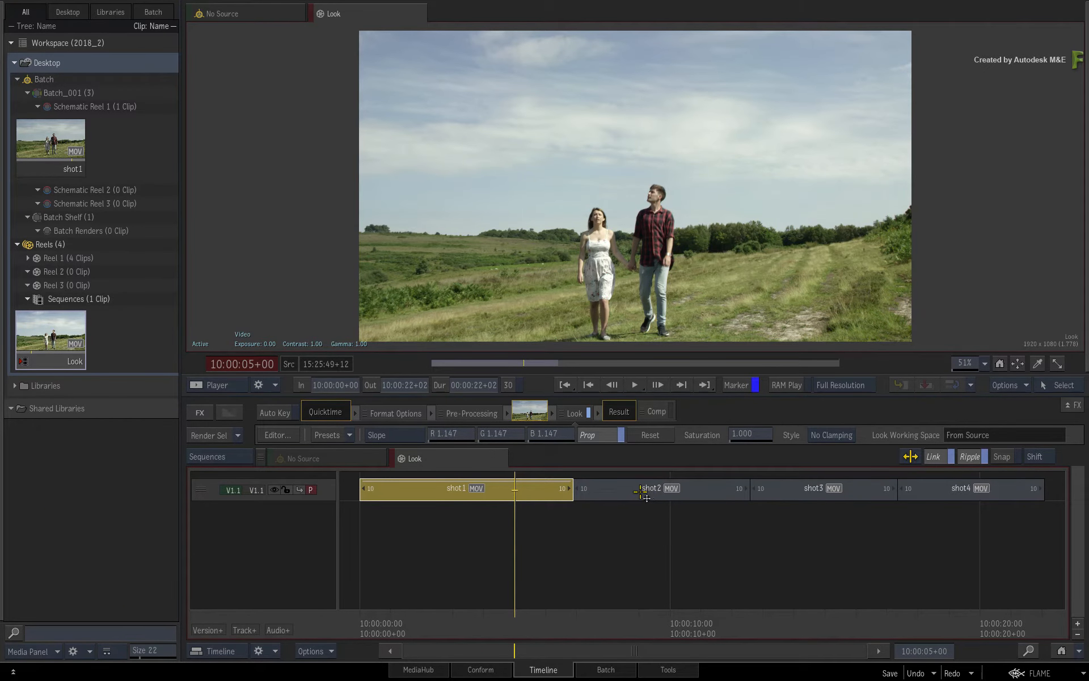
- Check the effects on segments shot2, shot3 and shot4, and set the proportional Slope of shot1's Look effect to 1.146
left_click(718, 492)
left_click(797, 490)
left_click(942, 496)
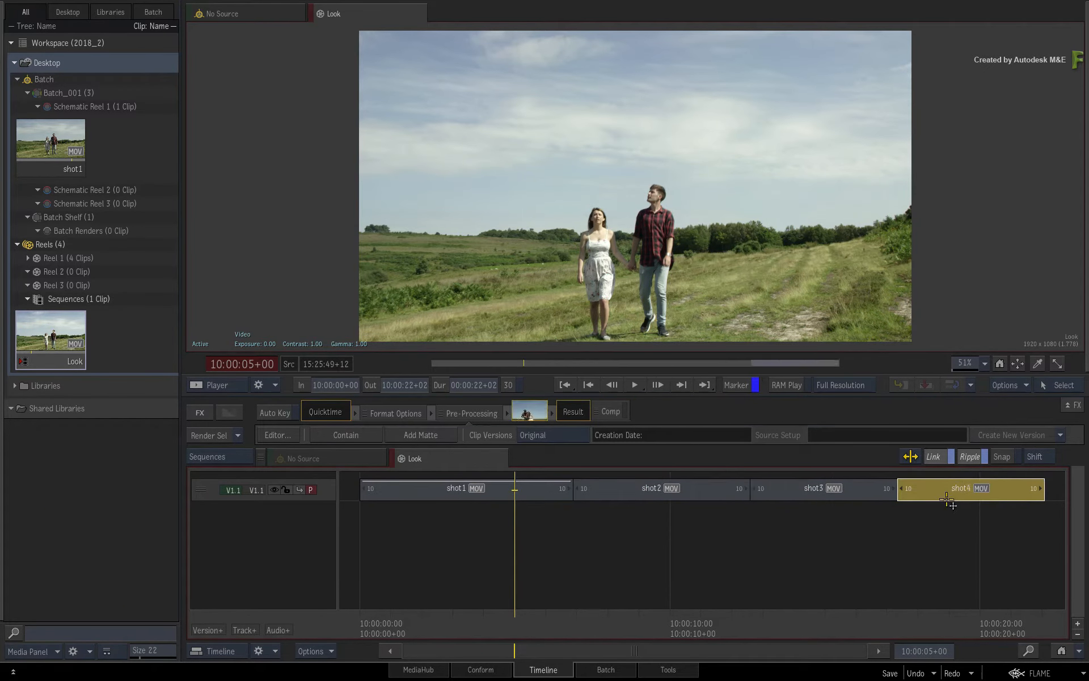
left_click(788, 495)
left_click(629, 492)
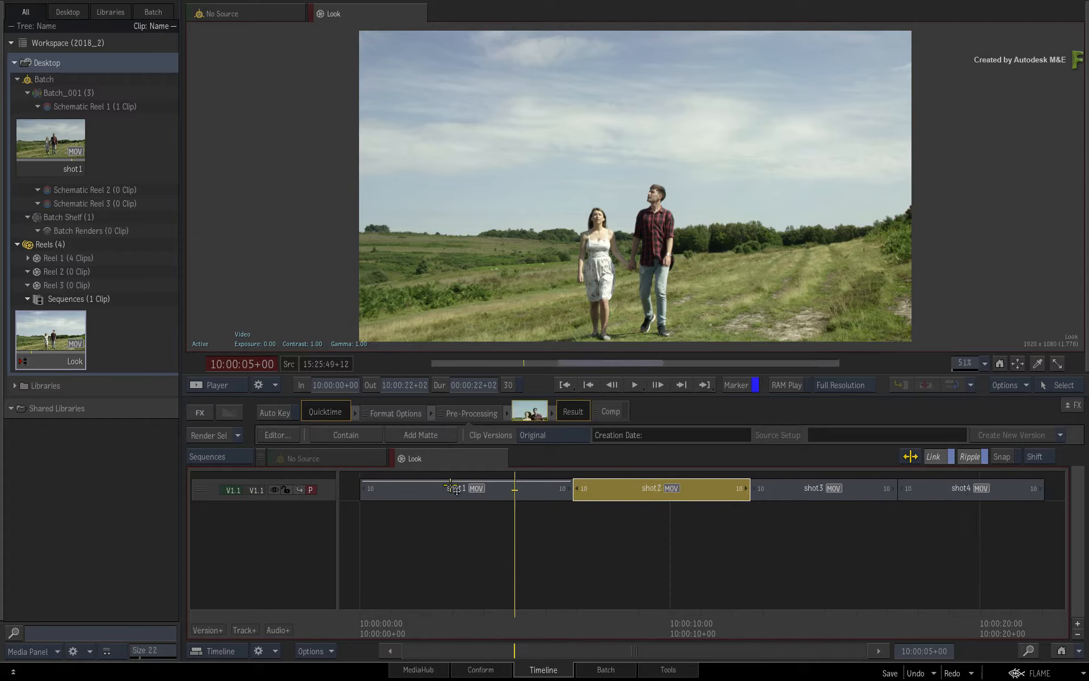
left_click(423, 491)
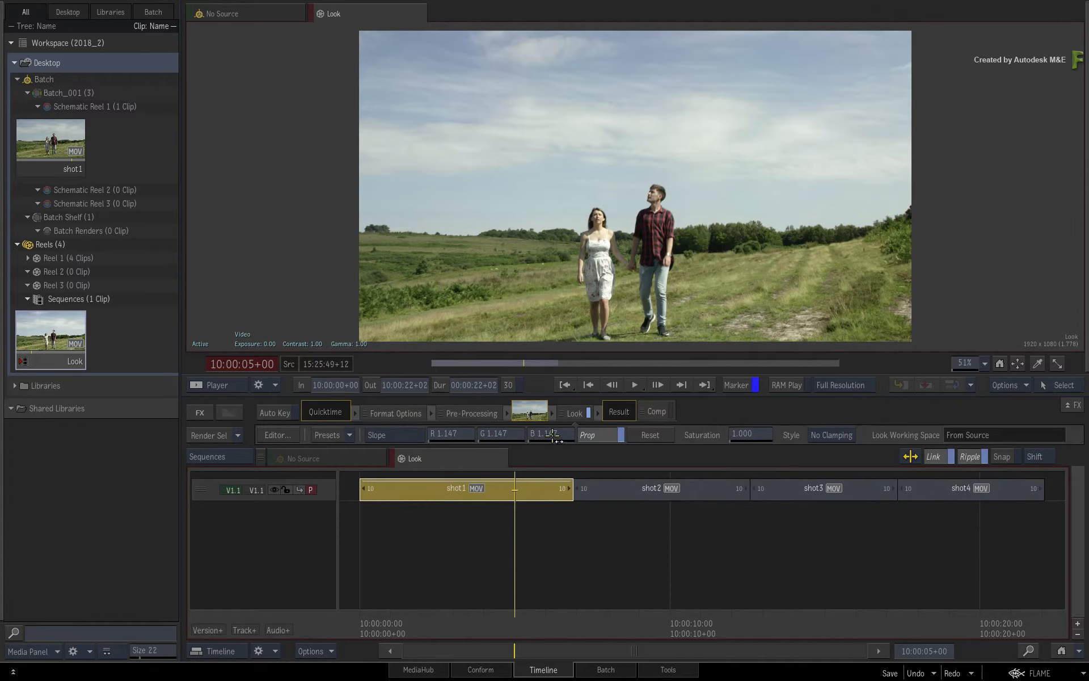
mouse_move(552, 435)
left_mouse_down()
mouse_move(595, 431)
mouse_move(561, 434)
left_mouse_up()
- Show the Reels view and clear all clips and sequences from the Reels group
key("alt+1")
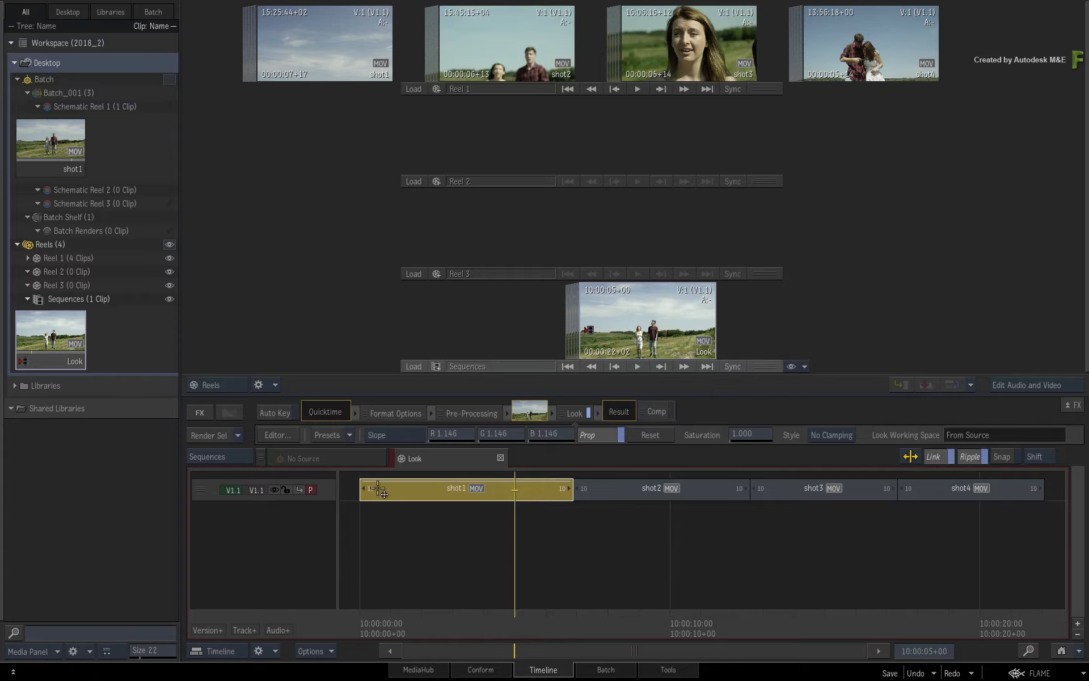
left_click(45, 244)
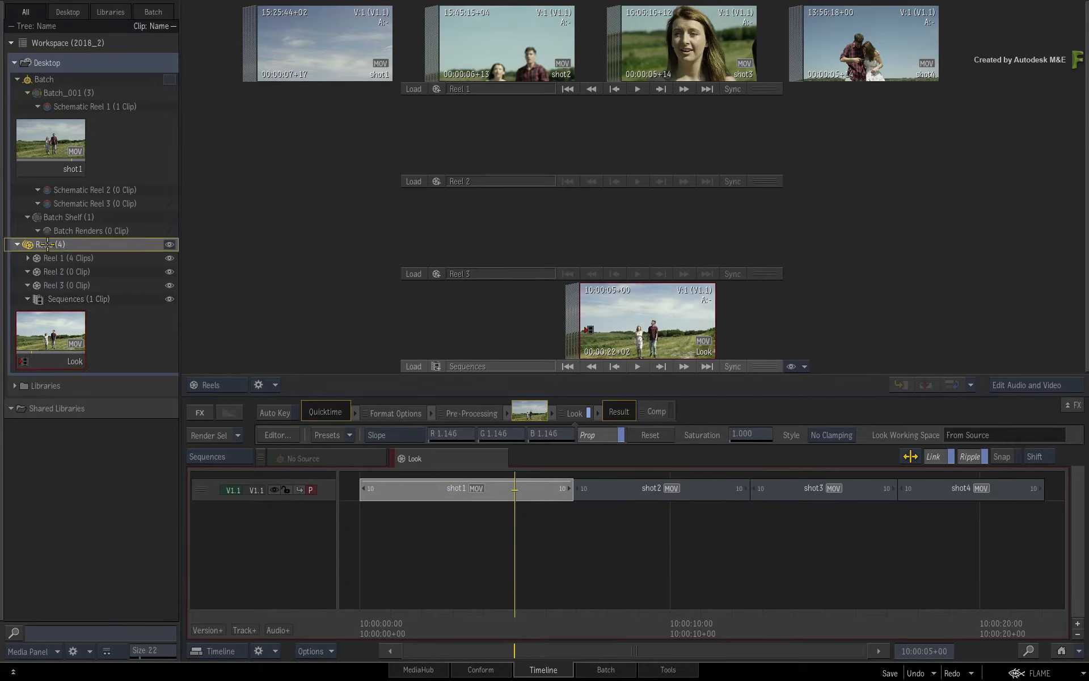
right_click(45, 243)
left_click(112, 339)
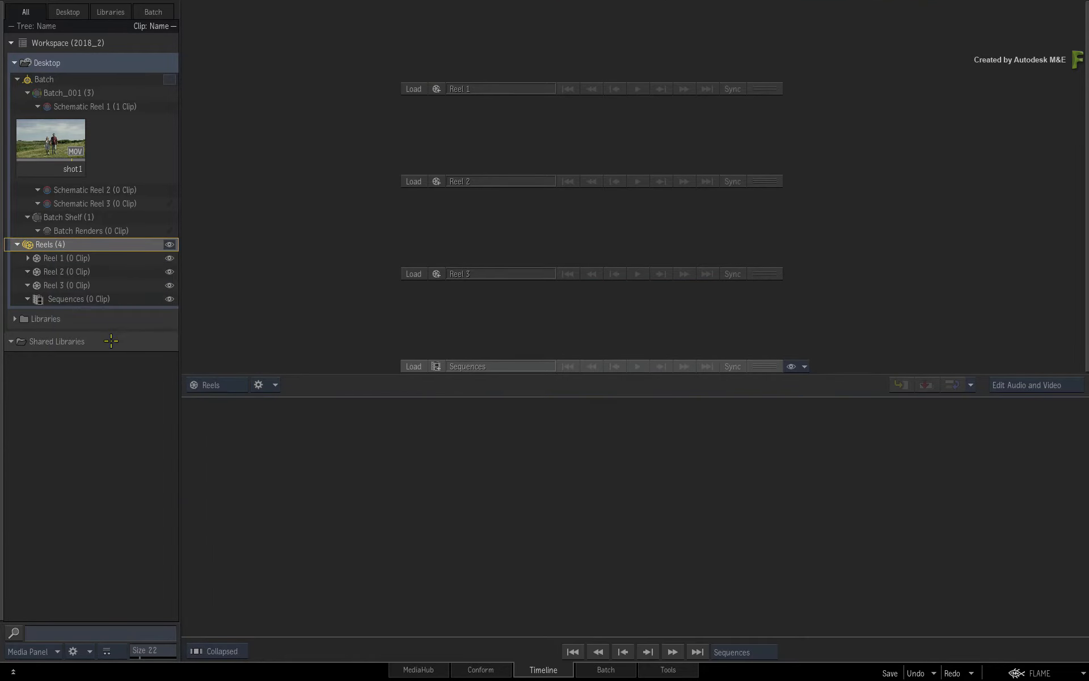
- In the Conform workspace, load the EDL file Look_CDL.edl from the Look_CDLs/EDL_embed_CDL folder as a new sequence
left_click(481, 668)
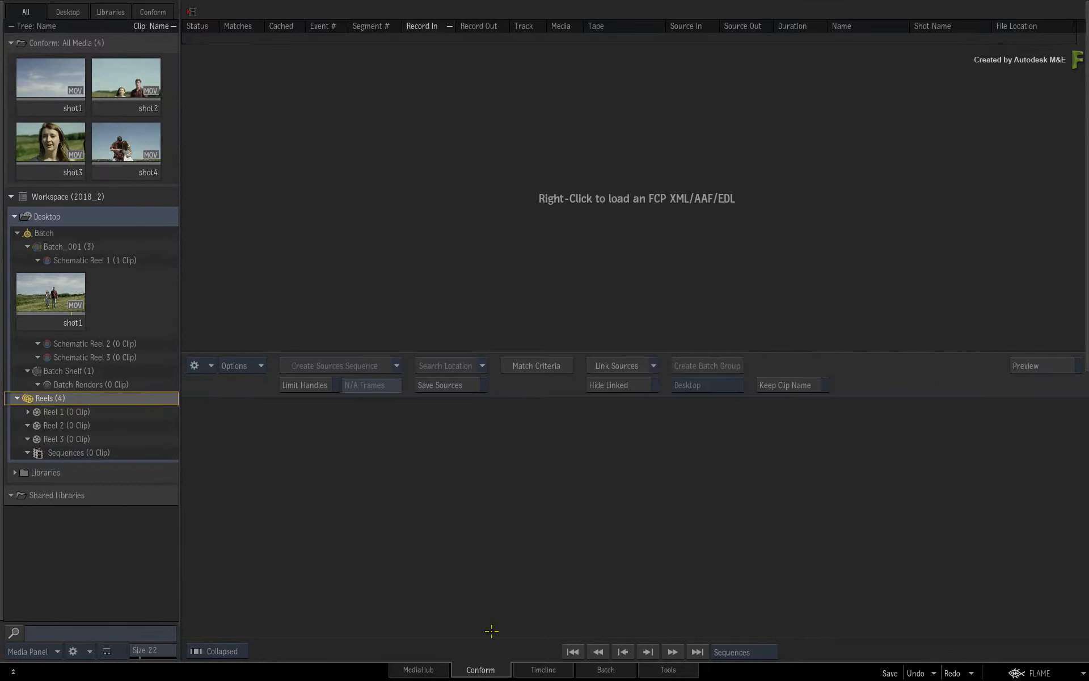
right_click(582, 221)
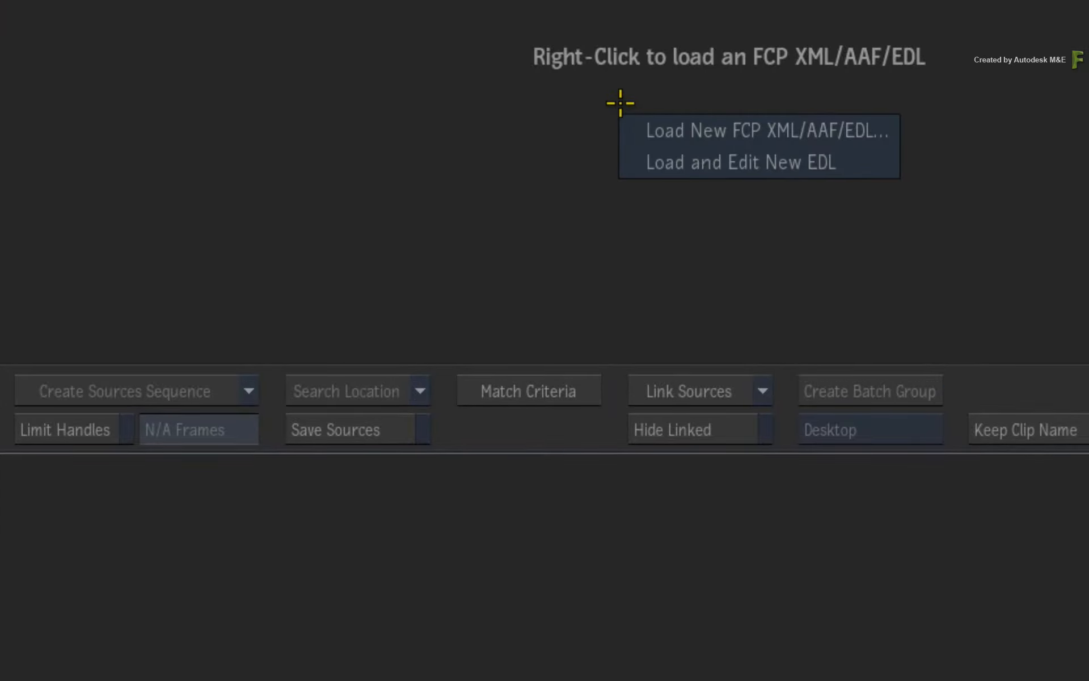
left_click(651, 130)
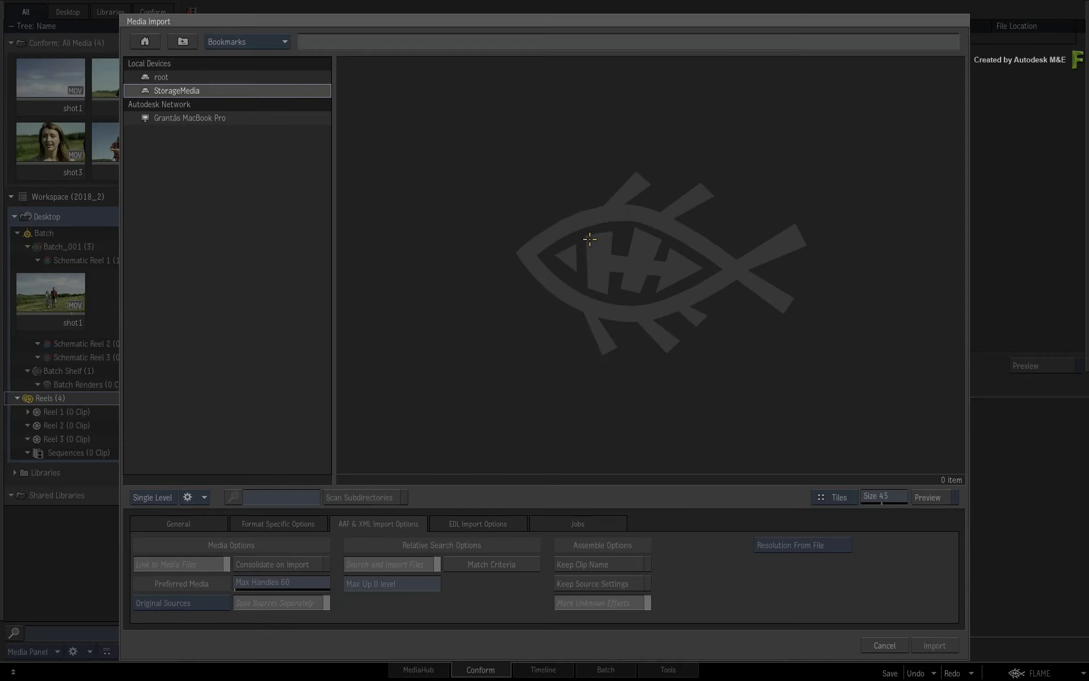
left_click(268, 43)
left_click(275, 74)
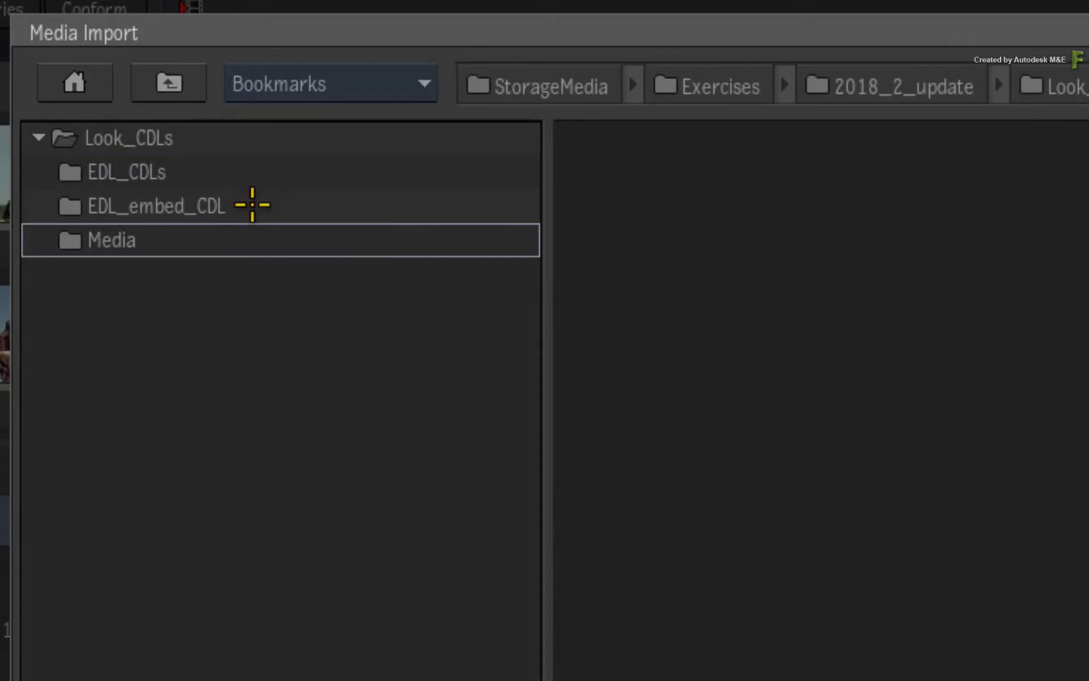
left_click(218, 89)
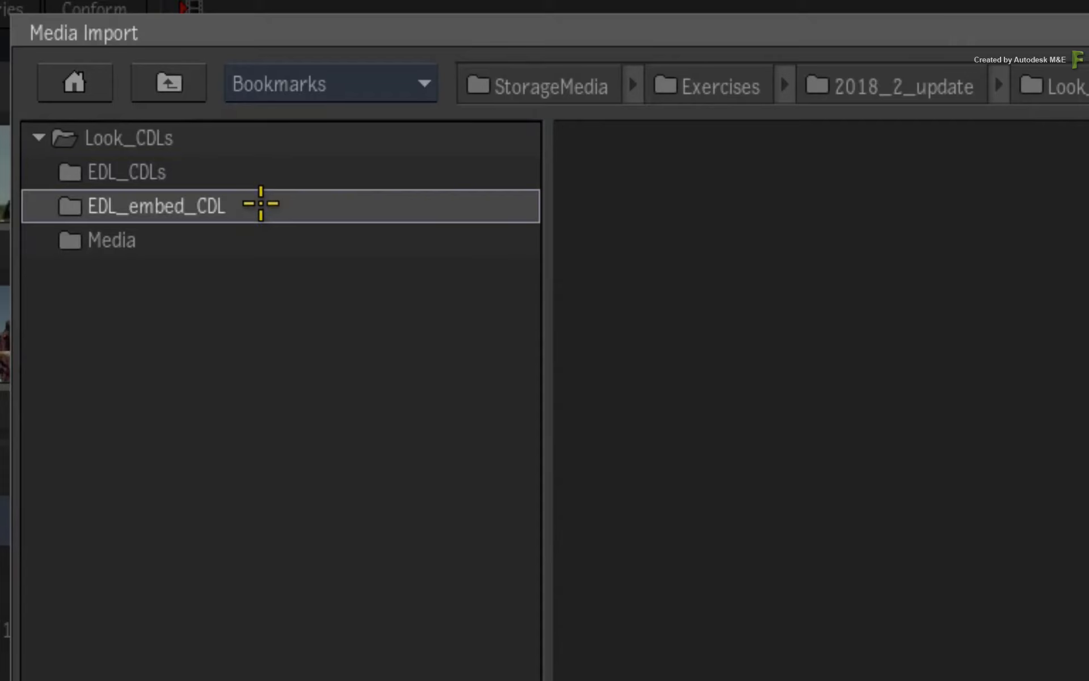
double_click(263, 203)
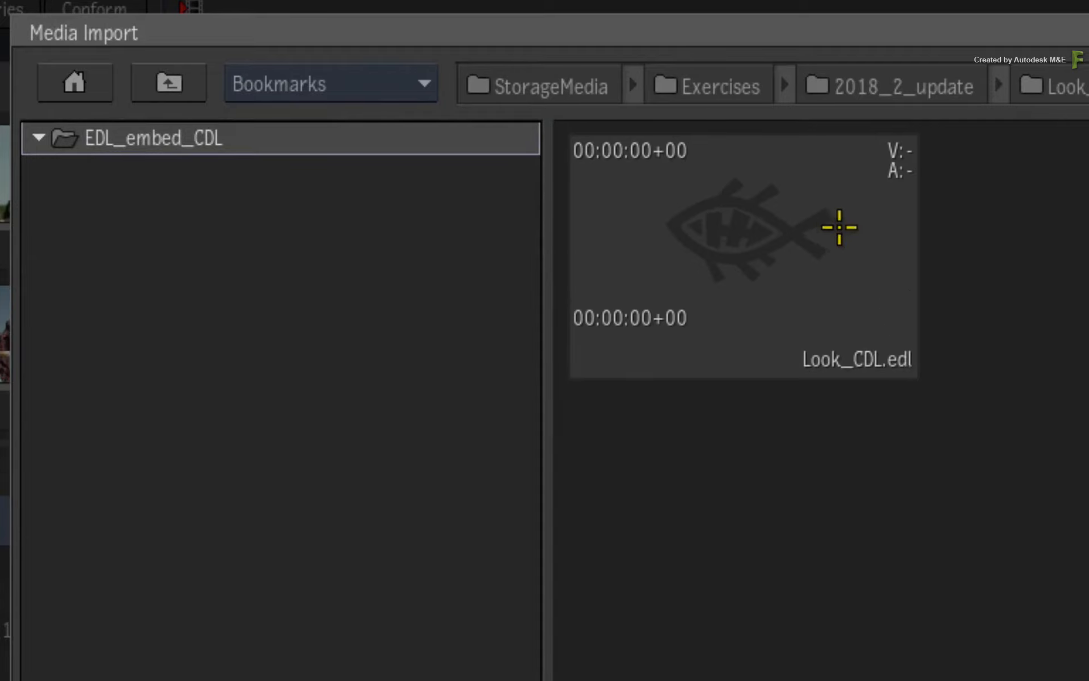
left_click(836, 226)
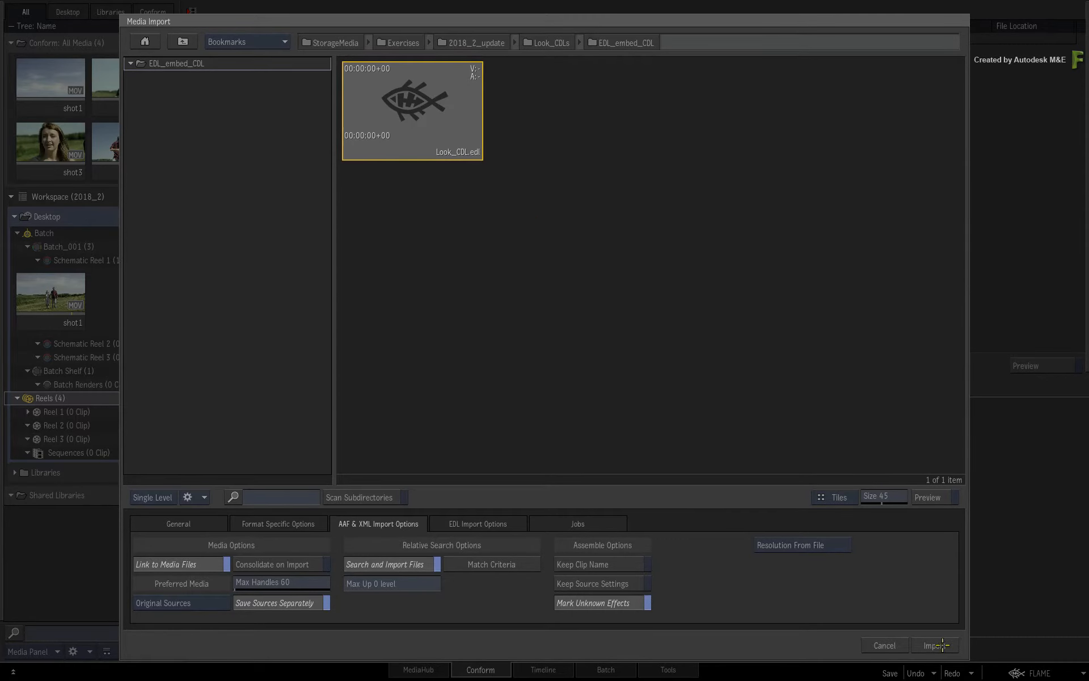
left_click(941, 645)
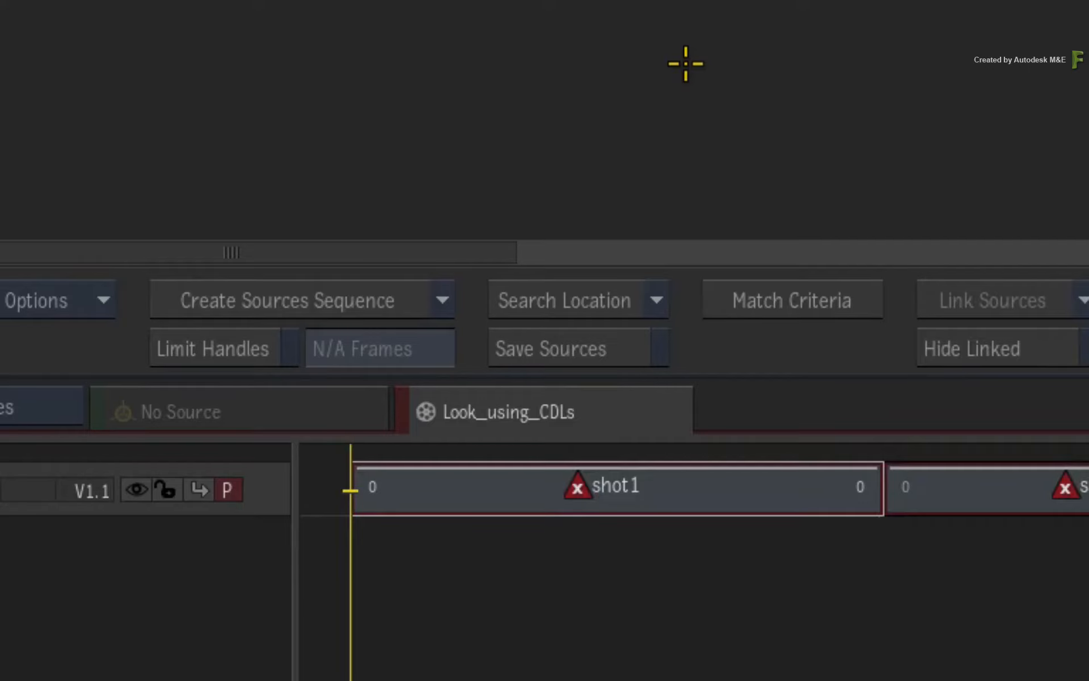
- Set the conform search location to the Look_CDLs/Media folder
left_click(577, 302)
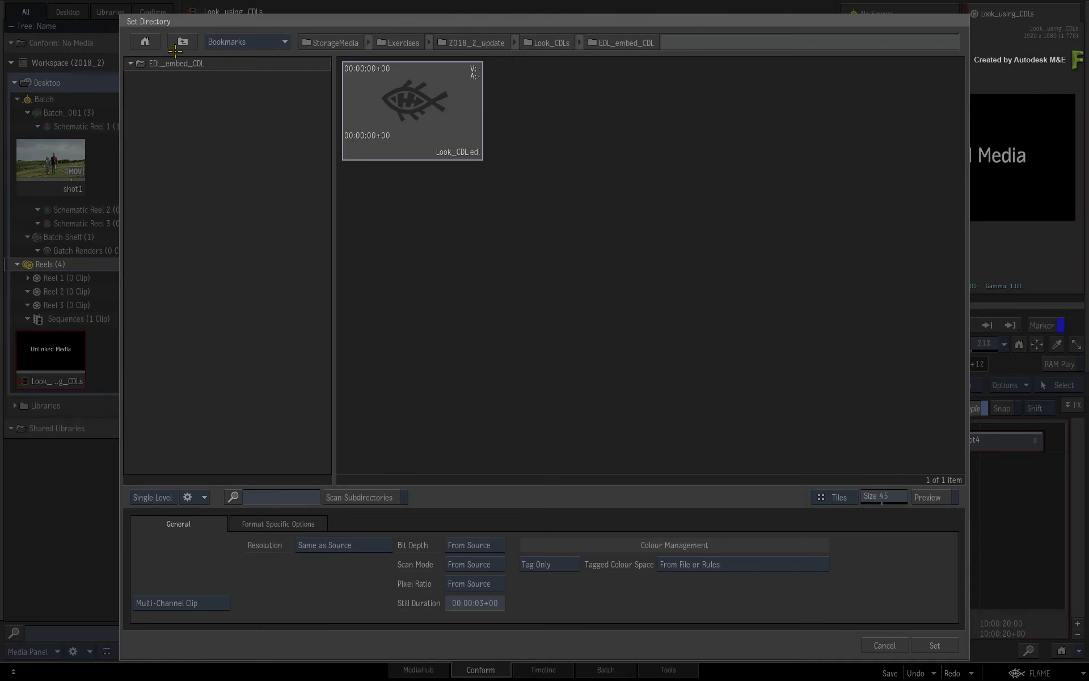
left_click(182, 41)
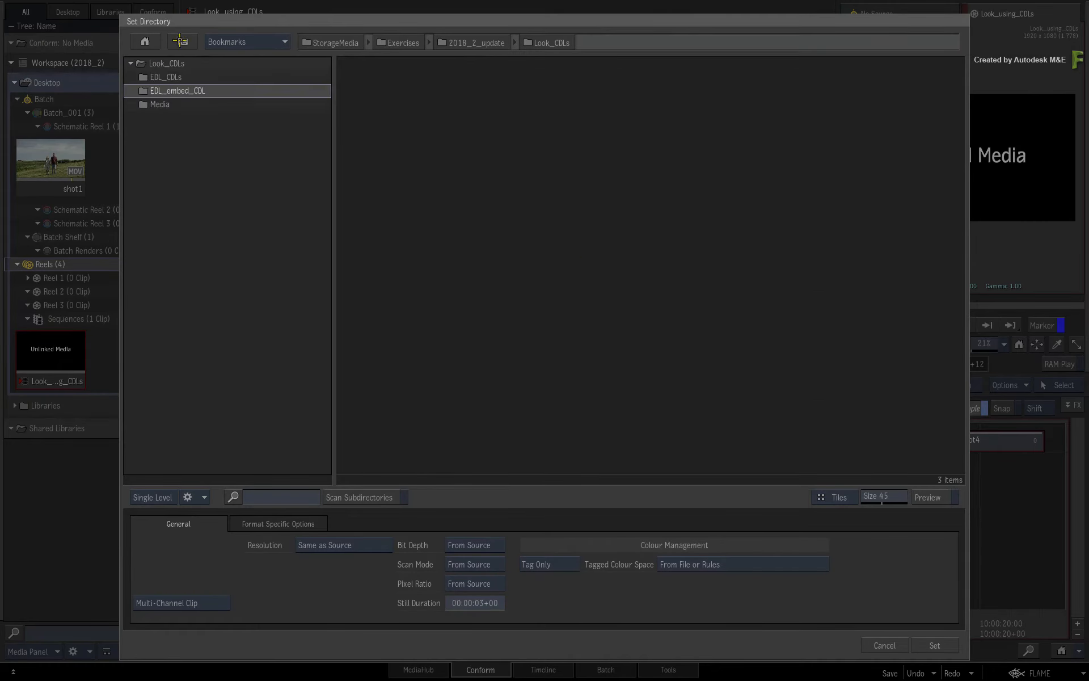
double_click(161, 105)
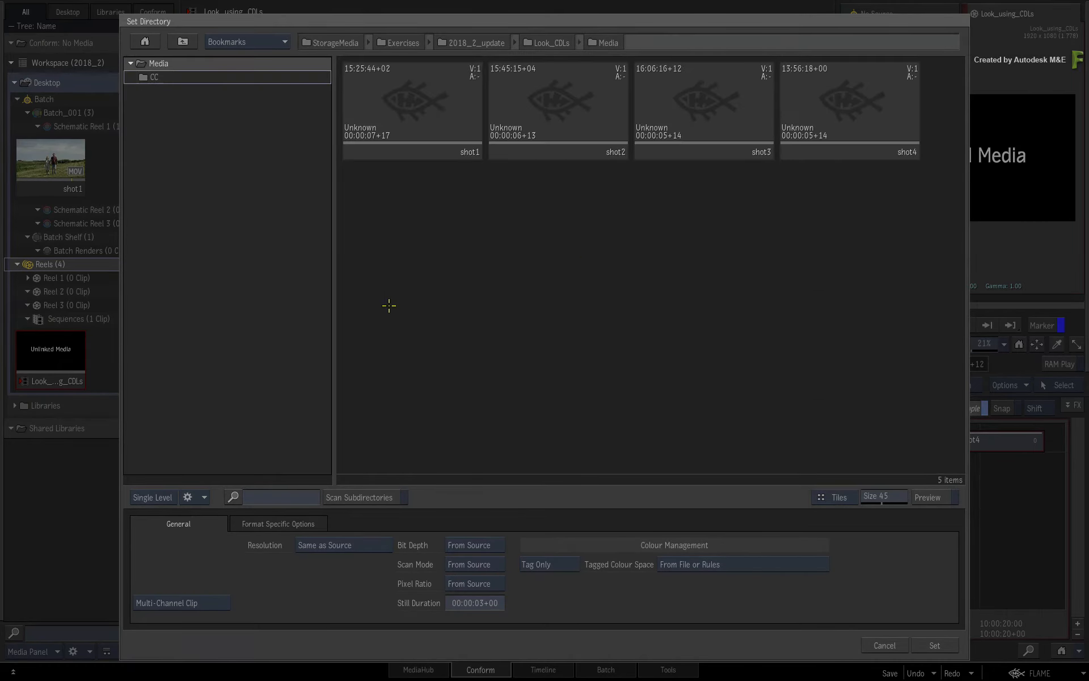
left_click(942, 645)
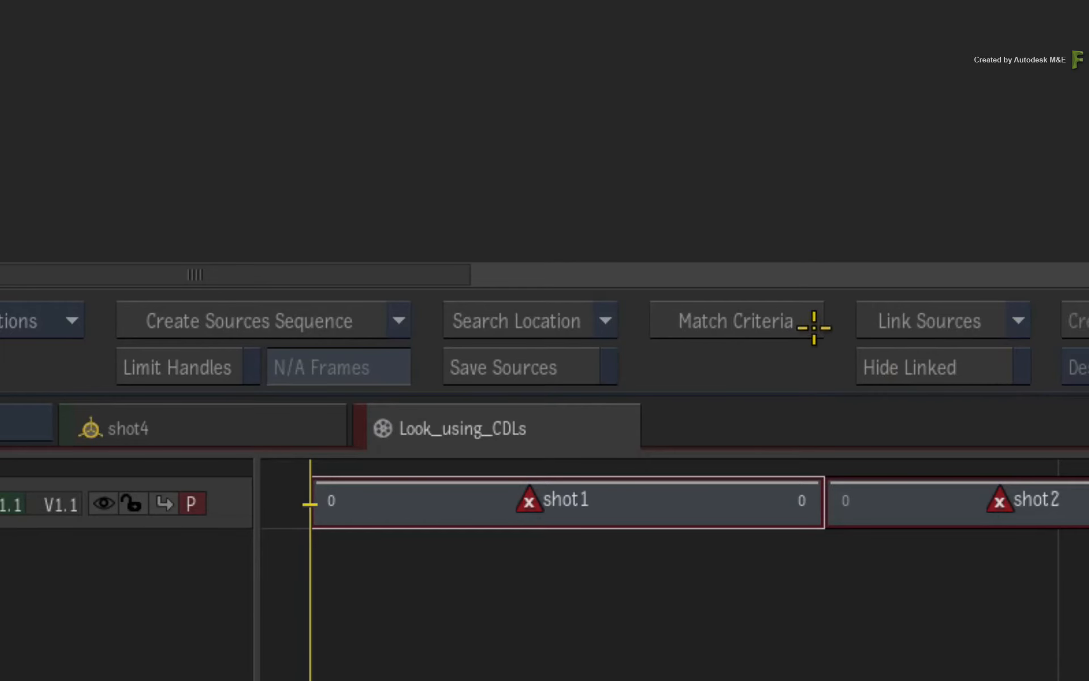
- Replace the File Name match criterion with Tape, keeping Source Timecode active, and link the matched sources to the Look_using_CDLs sequence
left_click(561, 366)
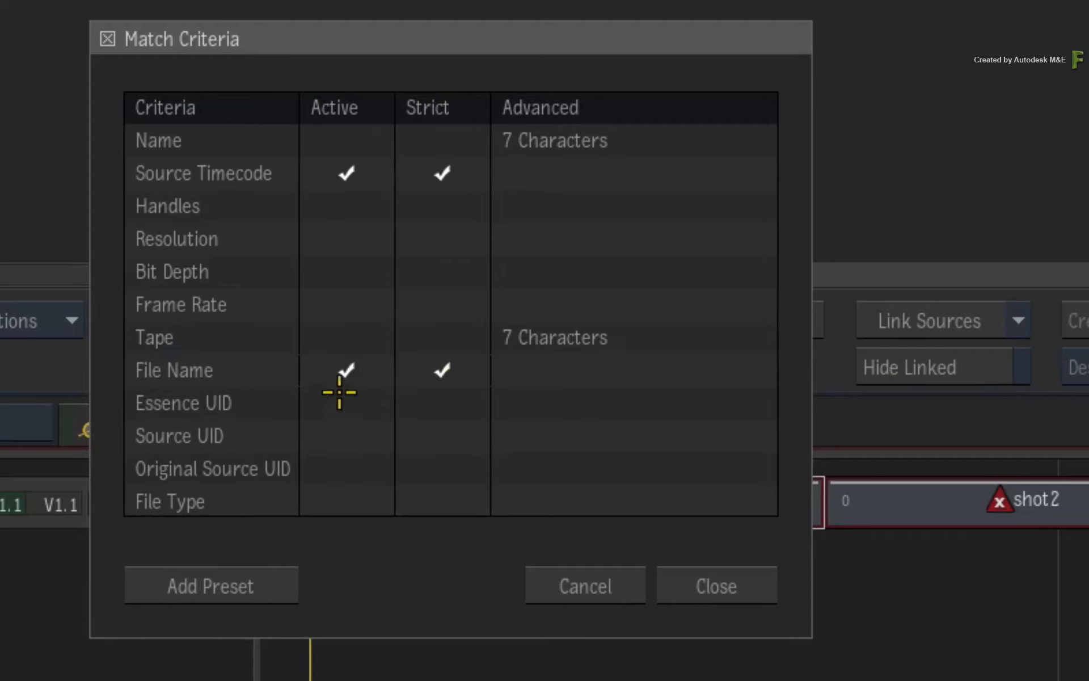
left_click(343, 370)
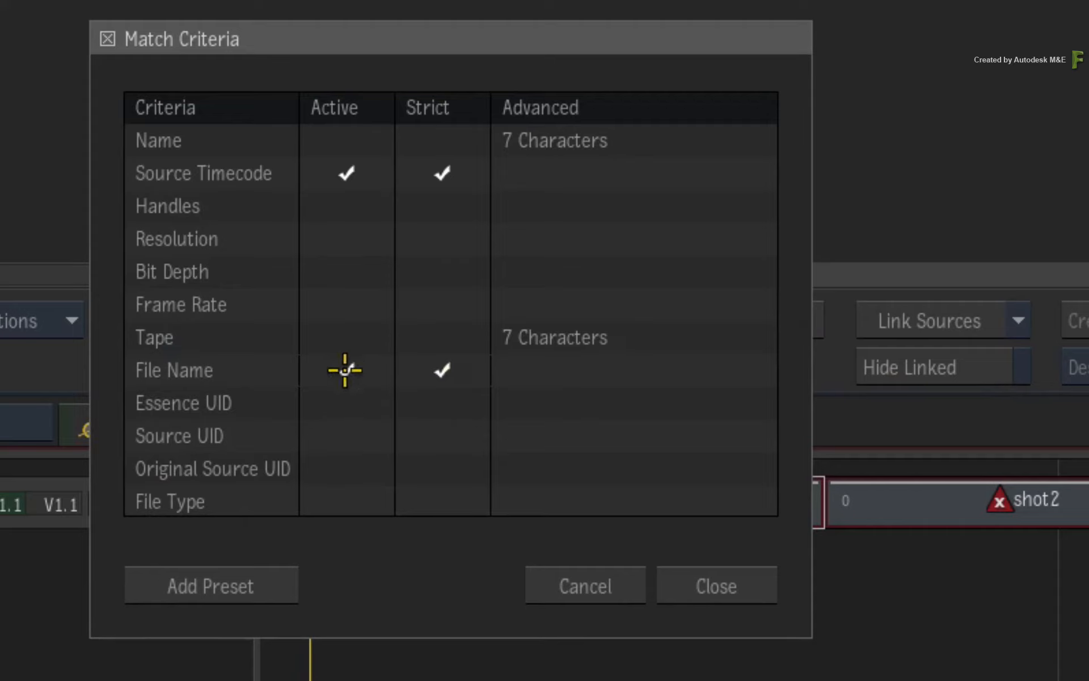
left_click(348, 335)
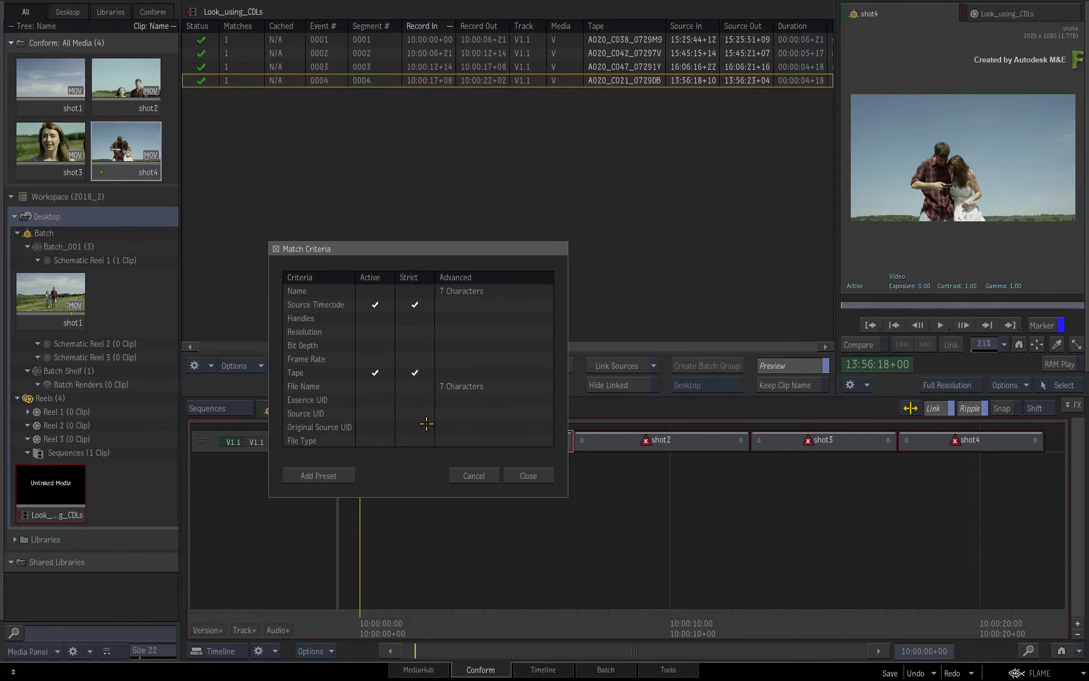
left_click(515, 474)
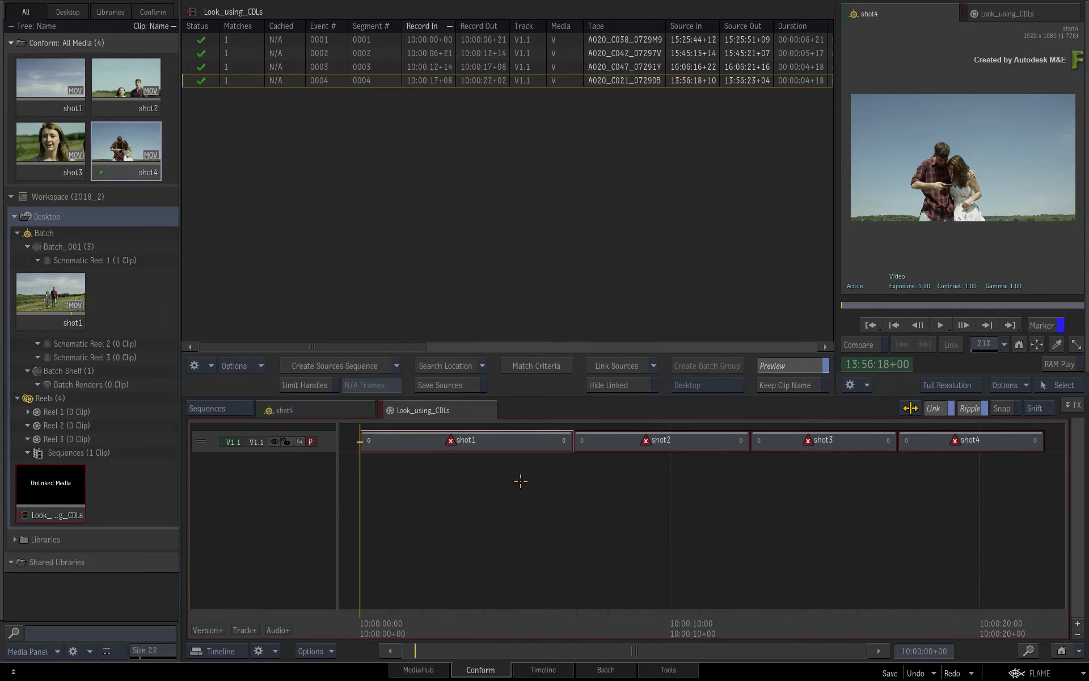
left_click(615, 364)
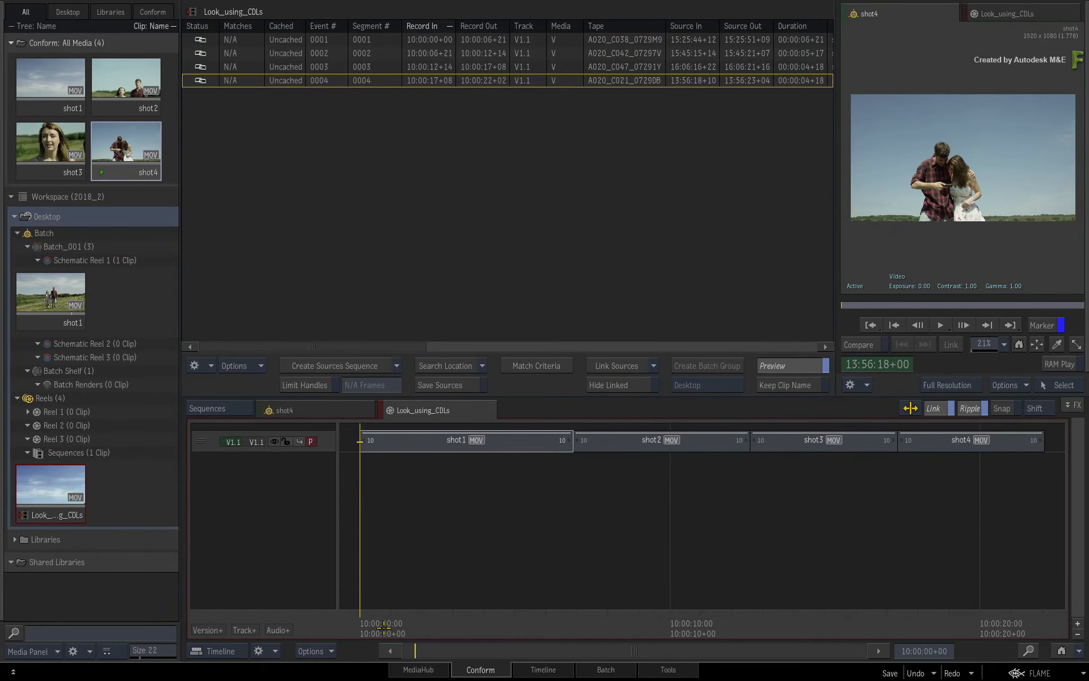
- Examine the Look Slope and Saturation values on each shot of the Look_using_CDLs sequence in the timeline
left_click(531, 669)
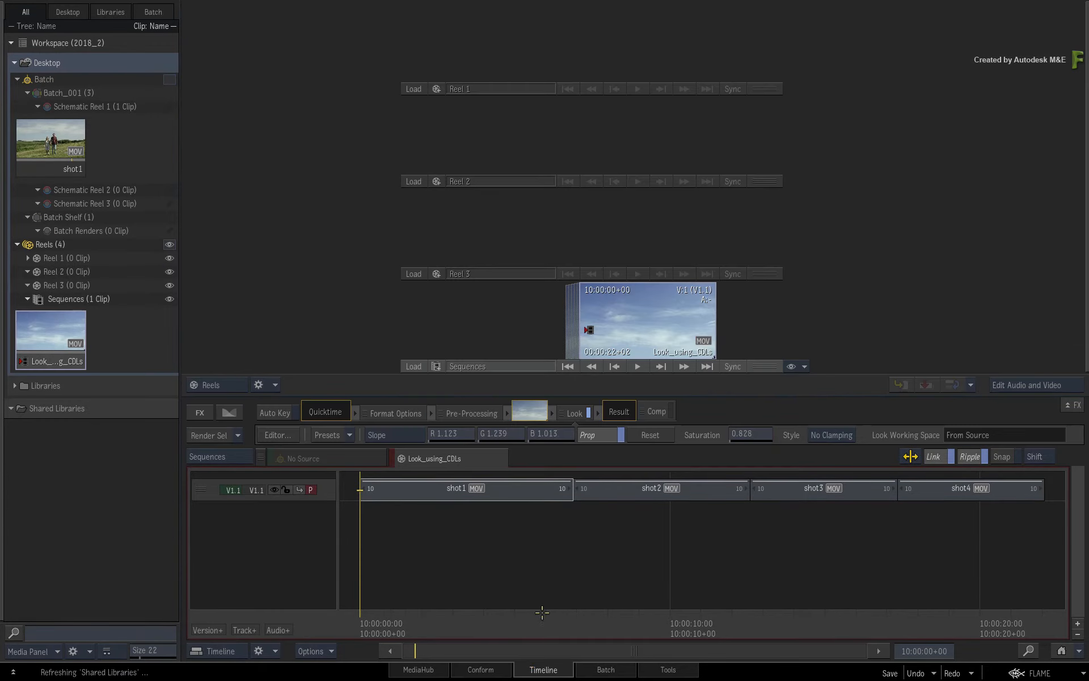
left_click(427, 495)
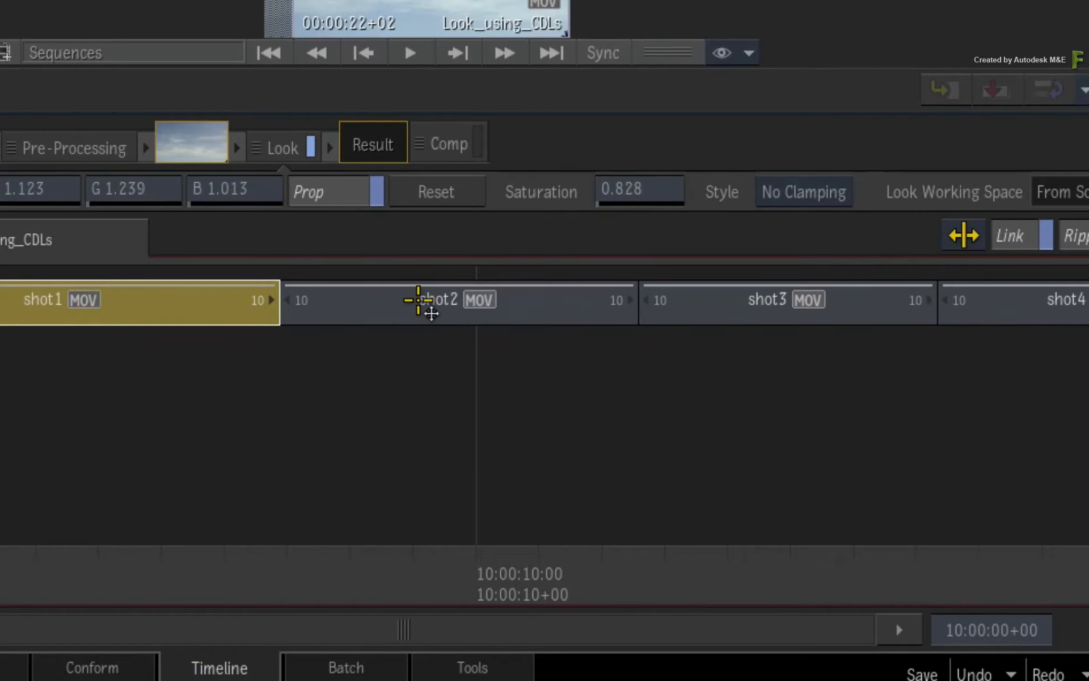
left_click(416, 300)
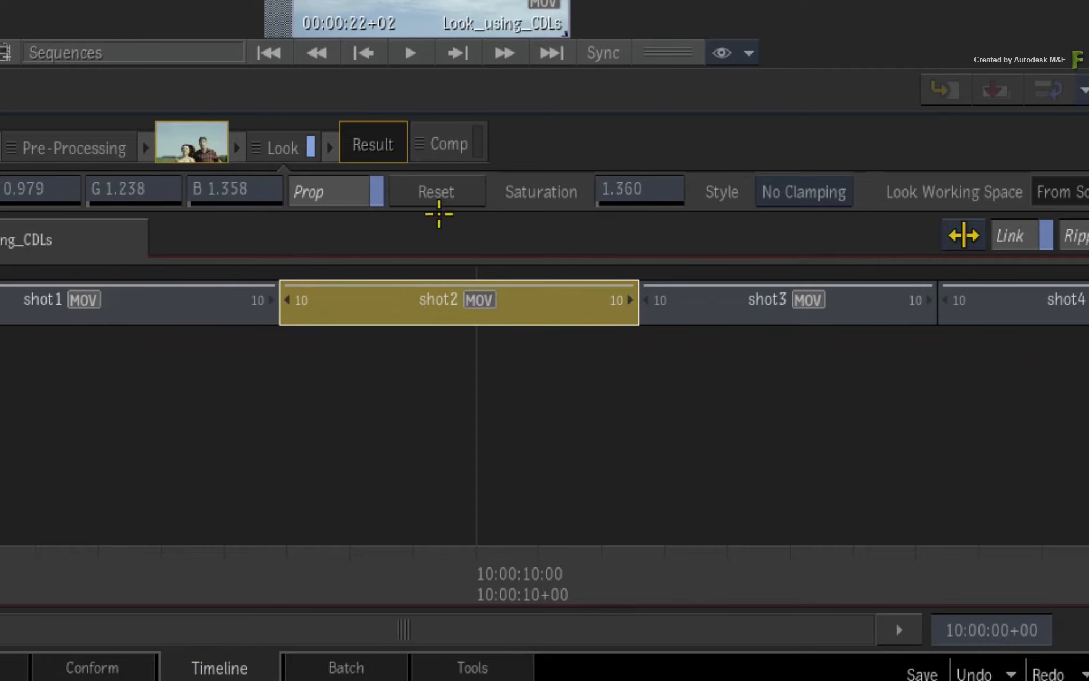
left_click(780, 311)
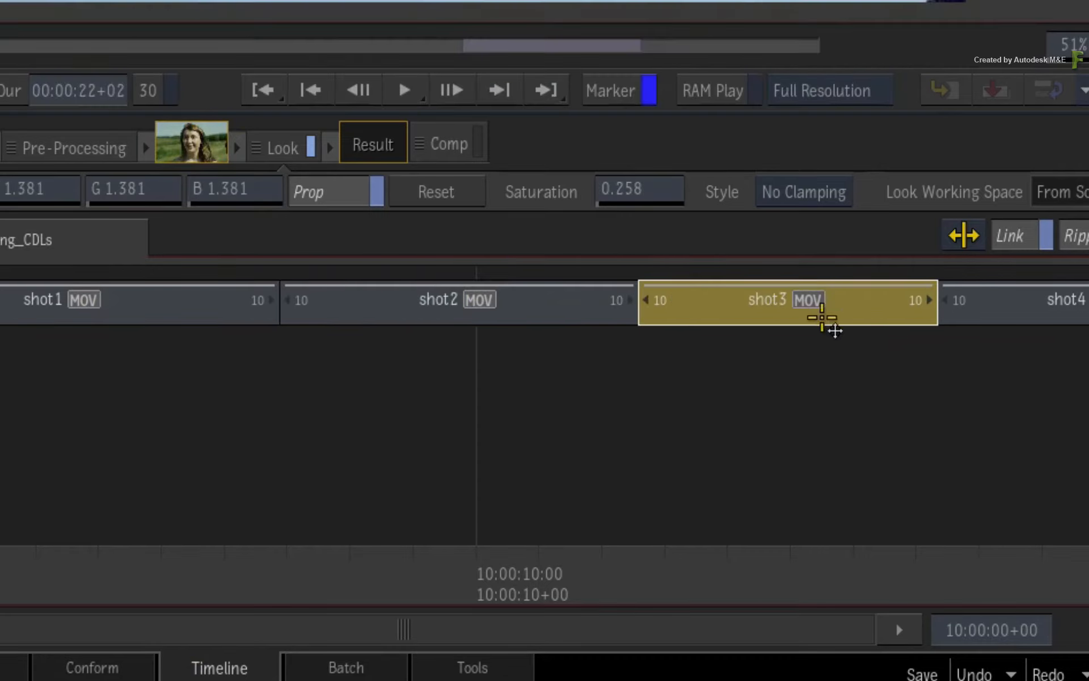
left_click(1004, 297)
left_click(680, 311)
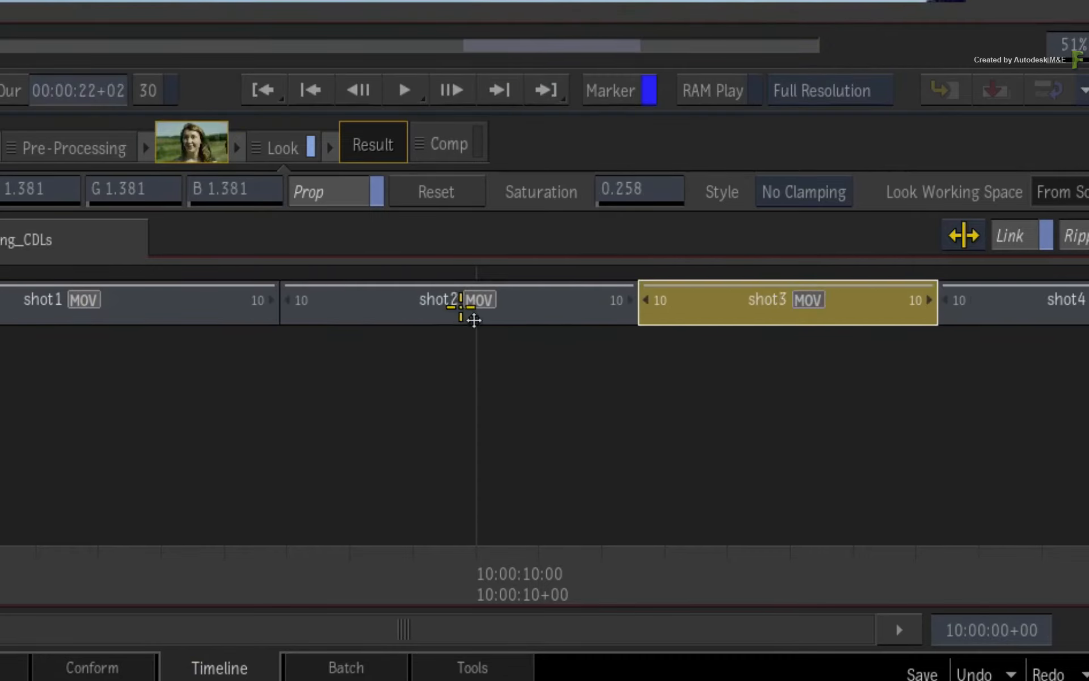
left_click(466, 307)
left_click(129, 316)
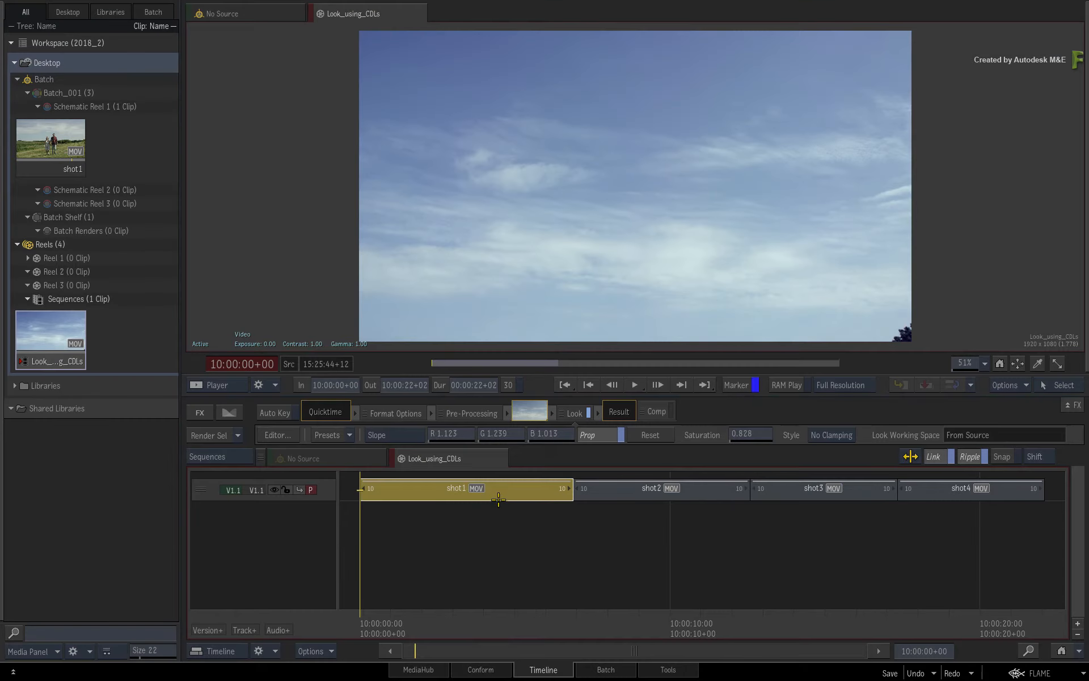
- View shot2 at 10:00:08+05, adjust the proportional Slope of its Look effect, and return the playhead to shot1 at 10:00:01+23
left_click_drag(367, 620, 631, 514)
left_click(638, 489)
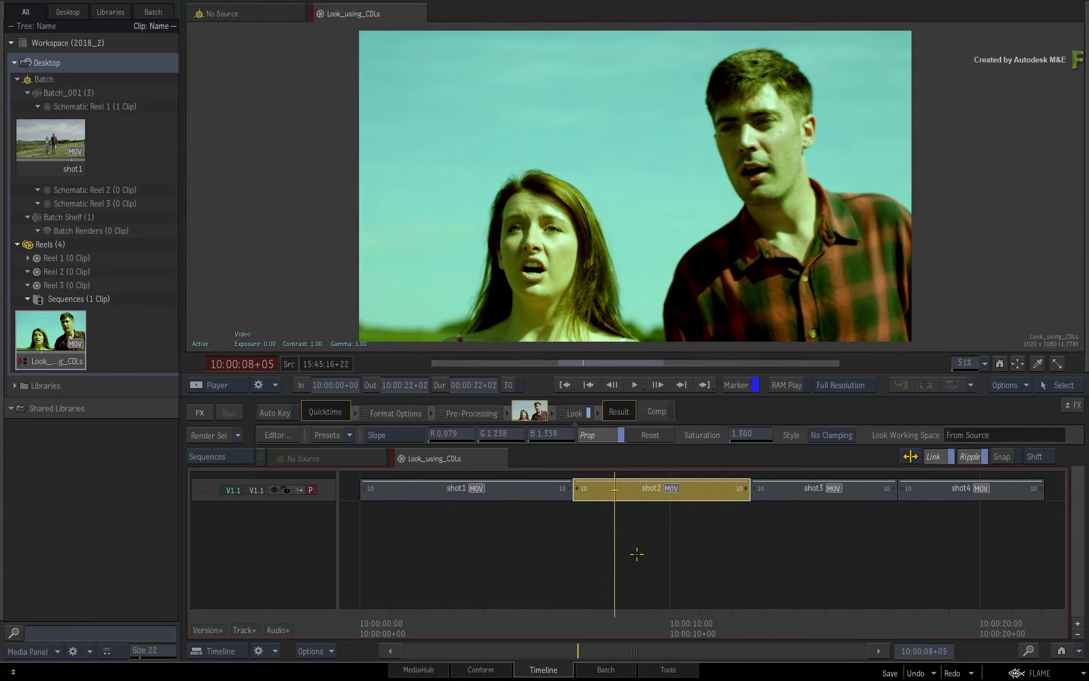
mouse_move(500, 433)
left_mouse_down()
mouse_move(538, 426)
mouse_move(499, 422)
mouse_move(510, 425)
left_mouse_up()
left_click(640, 586)
left_click_drag(613, 624, 431, 555)
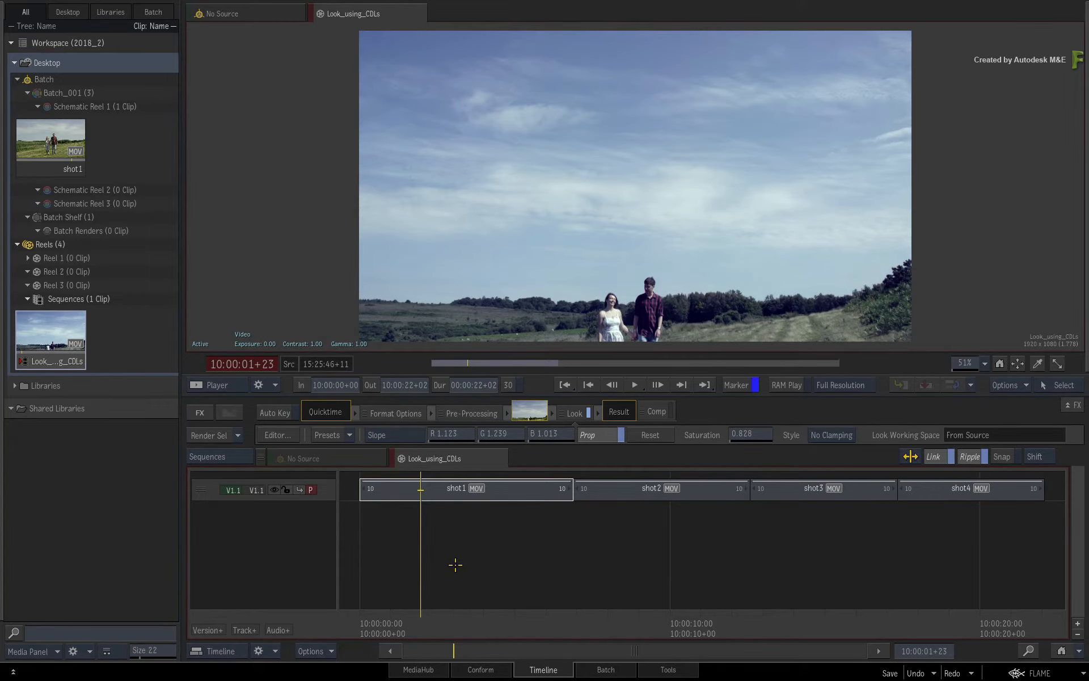
- Collapse the Batch group on the Desktop and clear all clips from the Reels group
left_click(17, 78)
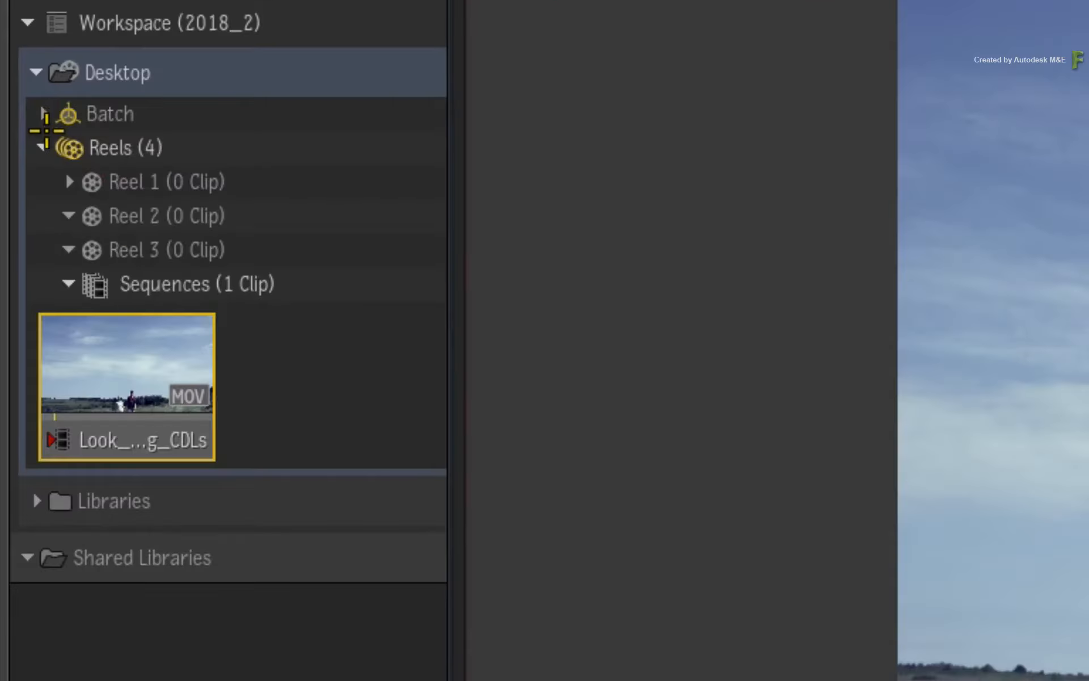
left_click(43, 92)
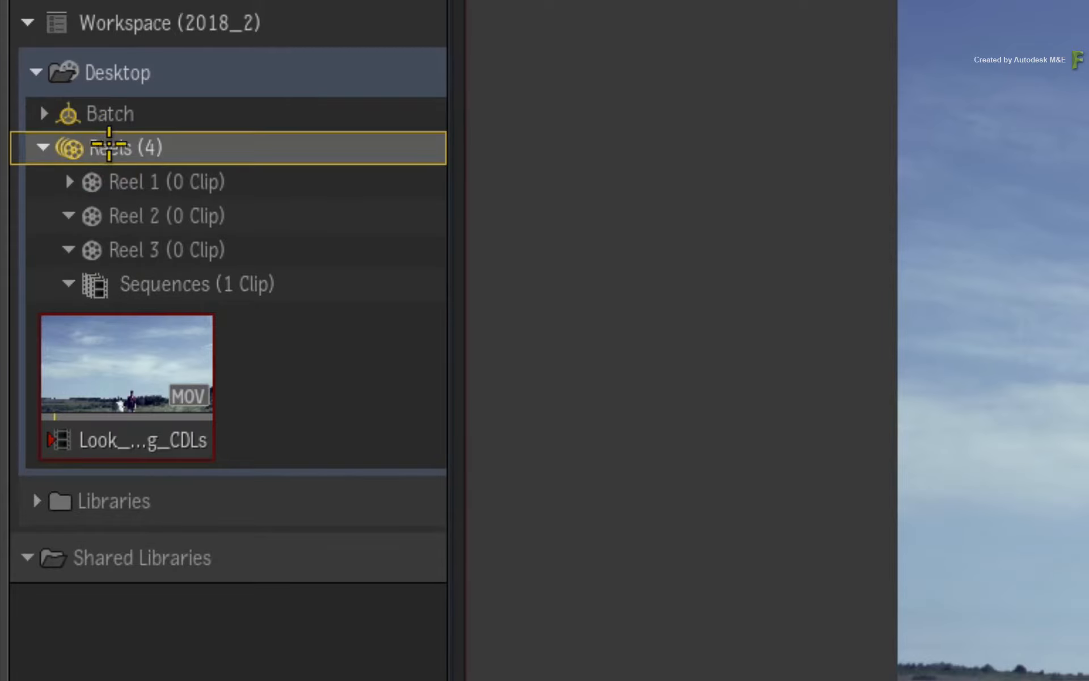
right_click(109, 146)
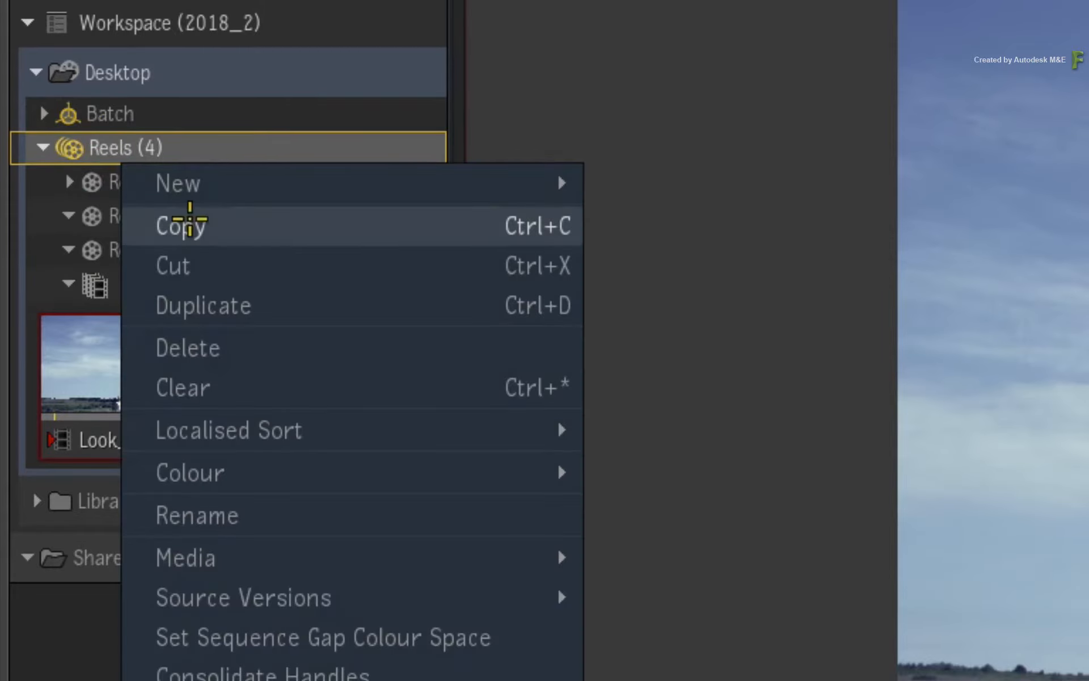
left_click(262, 386)
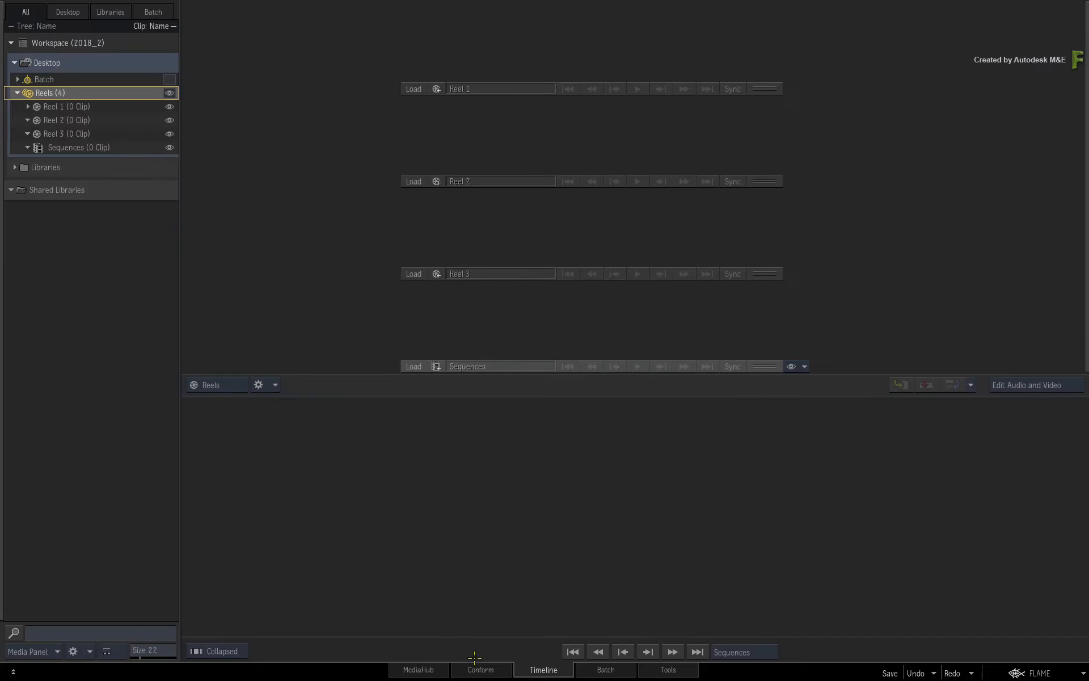
- Load Look.edl from the Look_CDLs/EDL_CDLs folder into Conform
left_click(480, 669)
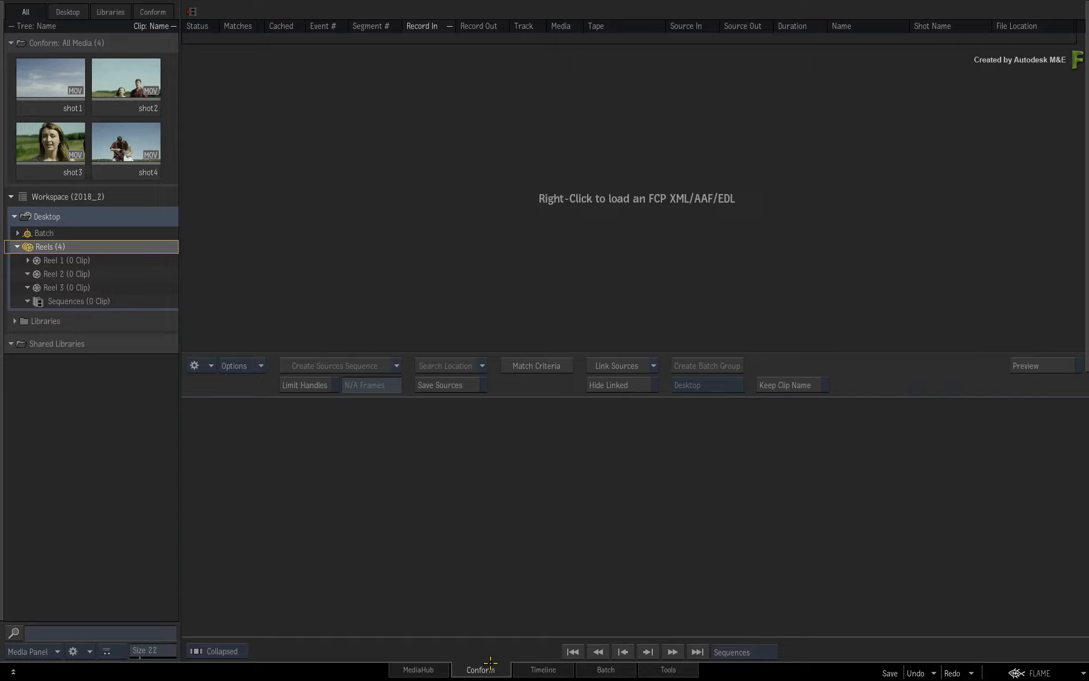
right_click(483, 183)
left_click(511, 190)
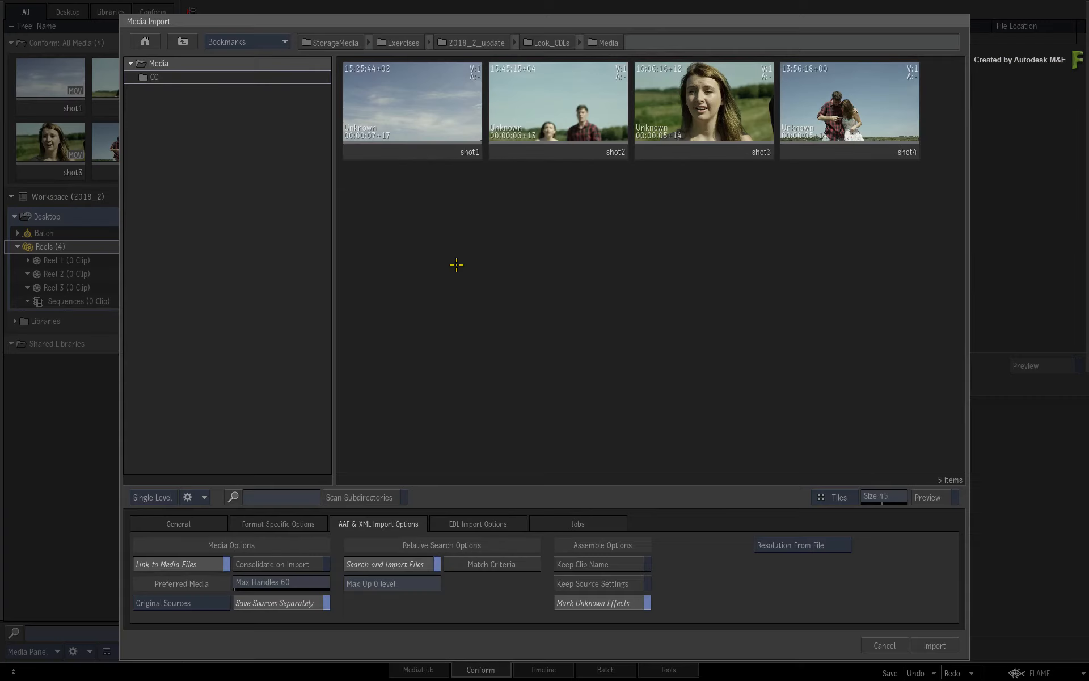
left_click(276, 43)
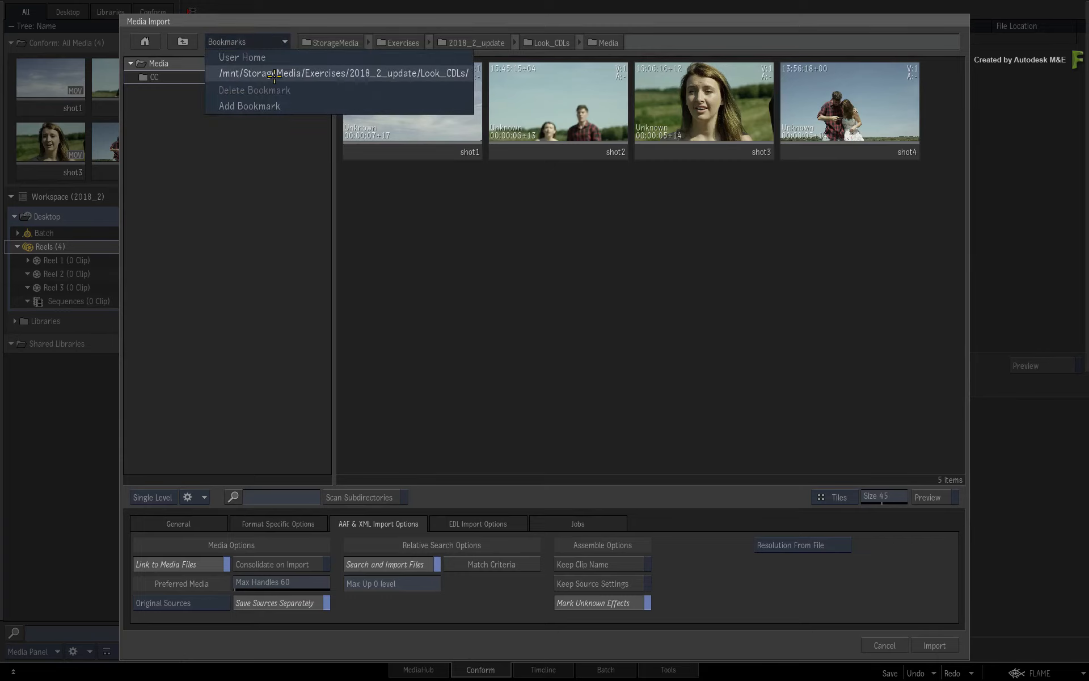
left_click(273, 72)
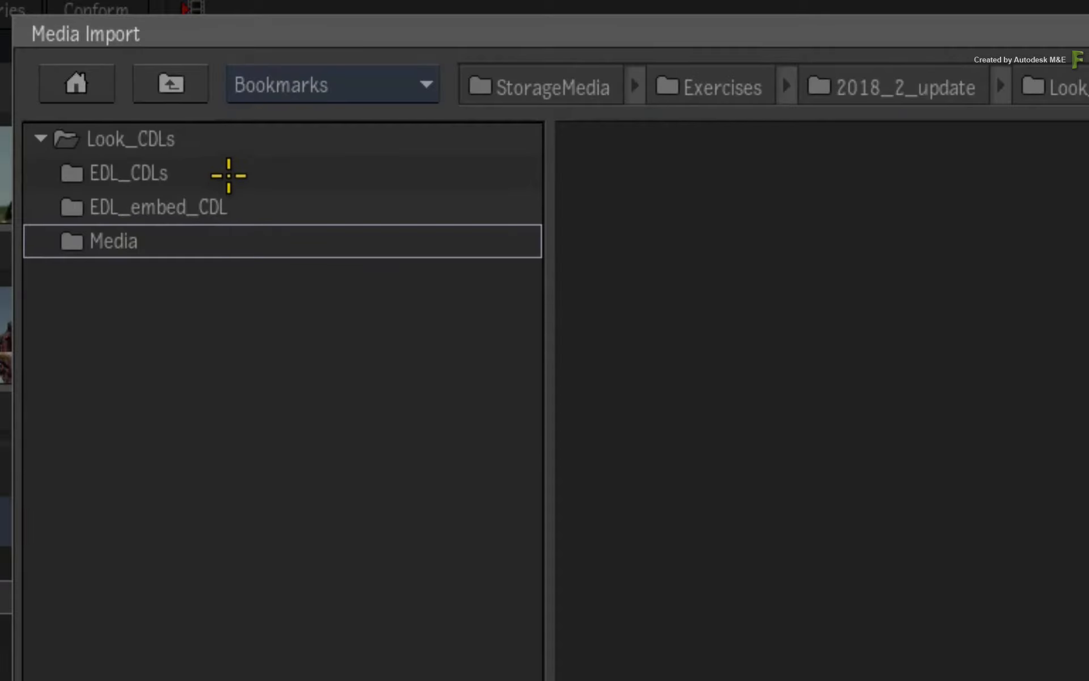
left_click(208, 76)
double_click(235, 169)
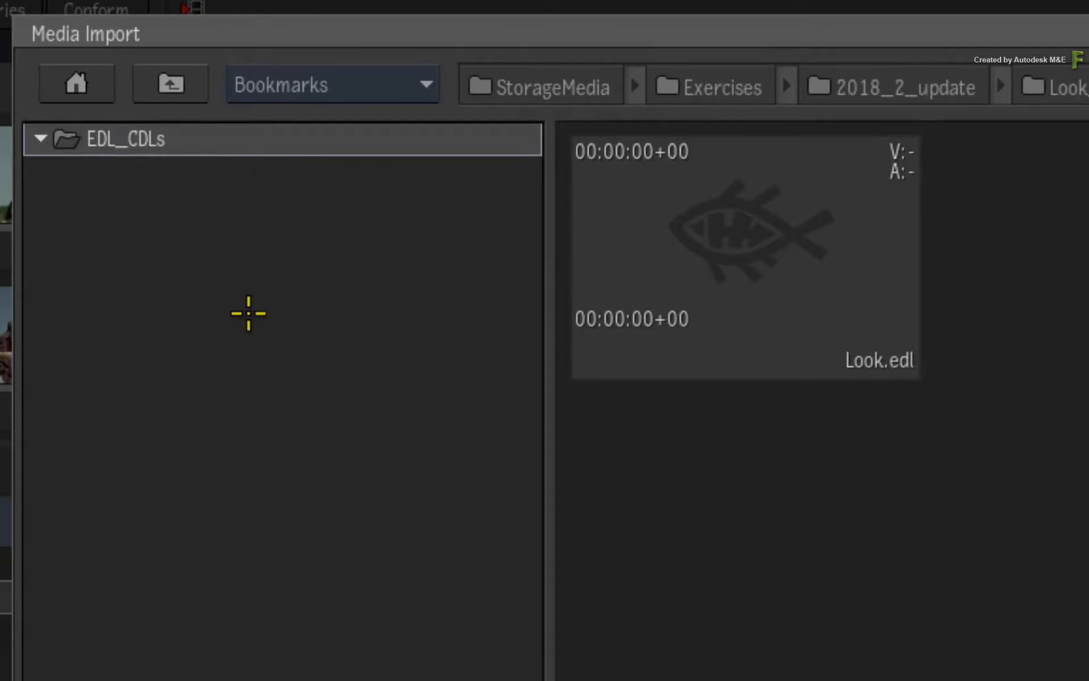
left_click(768, 277)
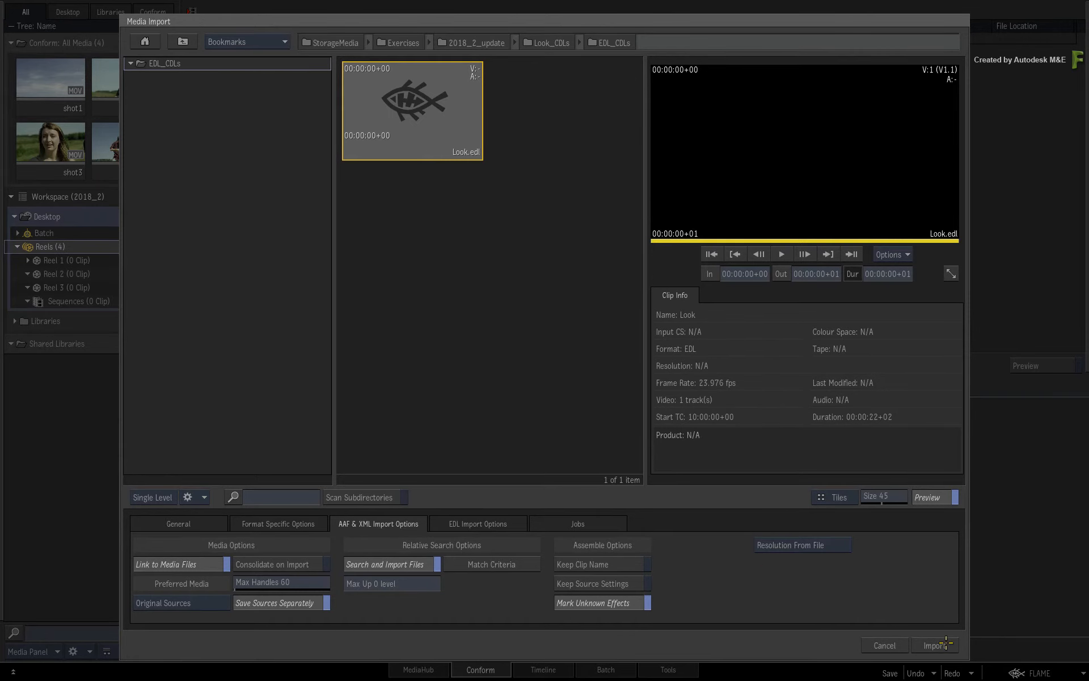
left_click(945, 644)
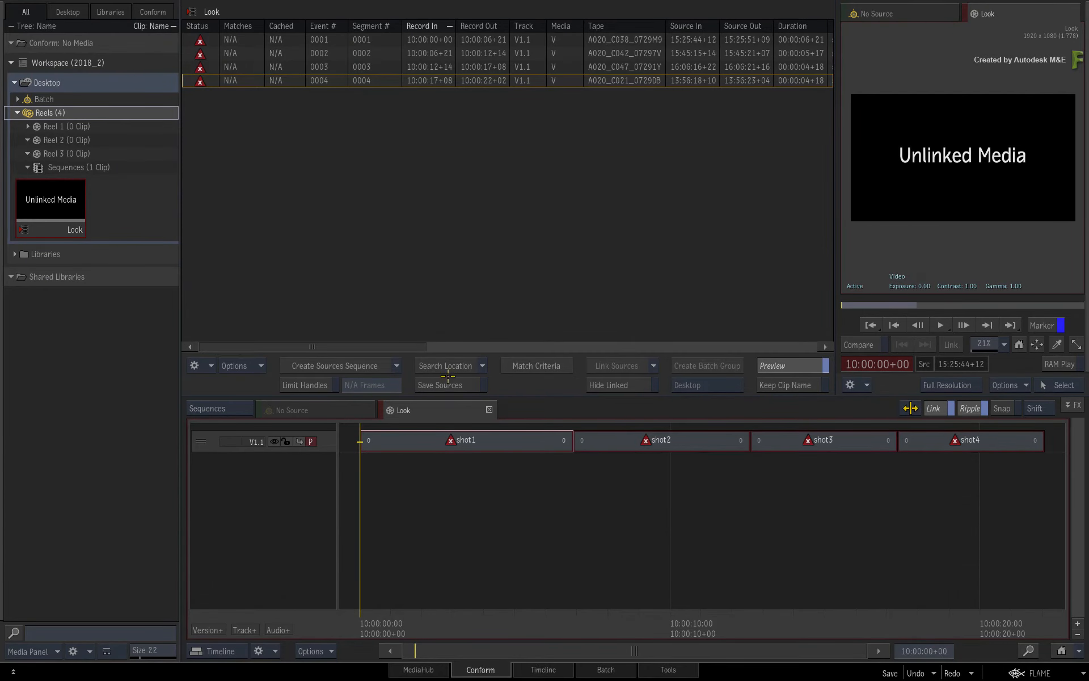
- Set the search location for the Look sequence to the Look_CDLs/Media folder that contains the CC subfolder
left_click(444, 366)
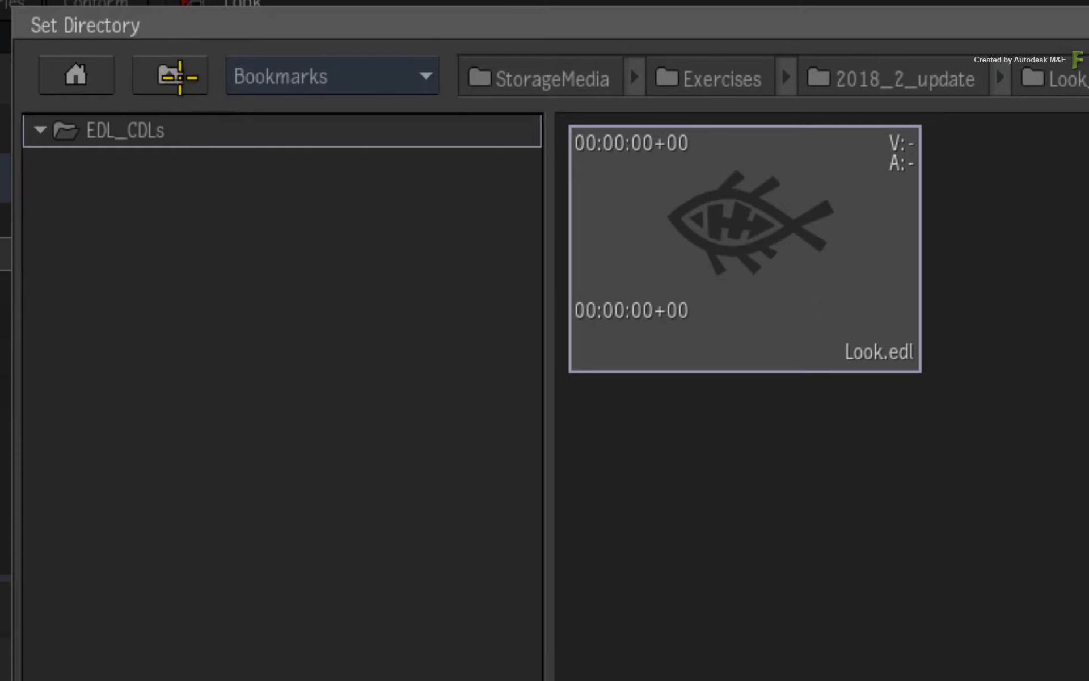
left_click(185, 40)
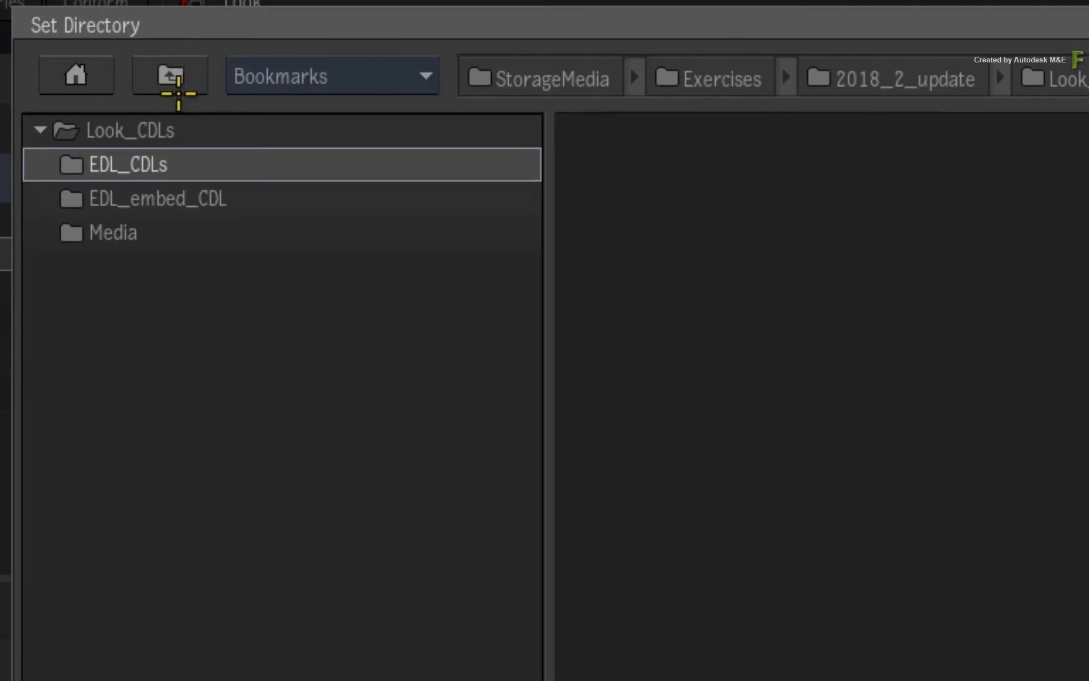
double_click(146, 234)
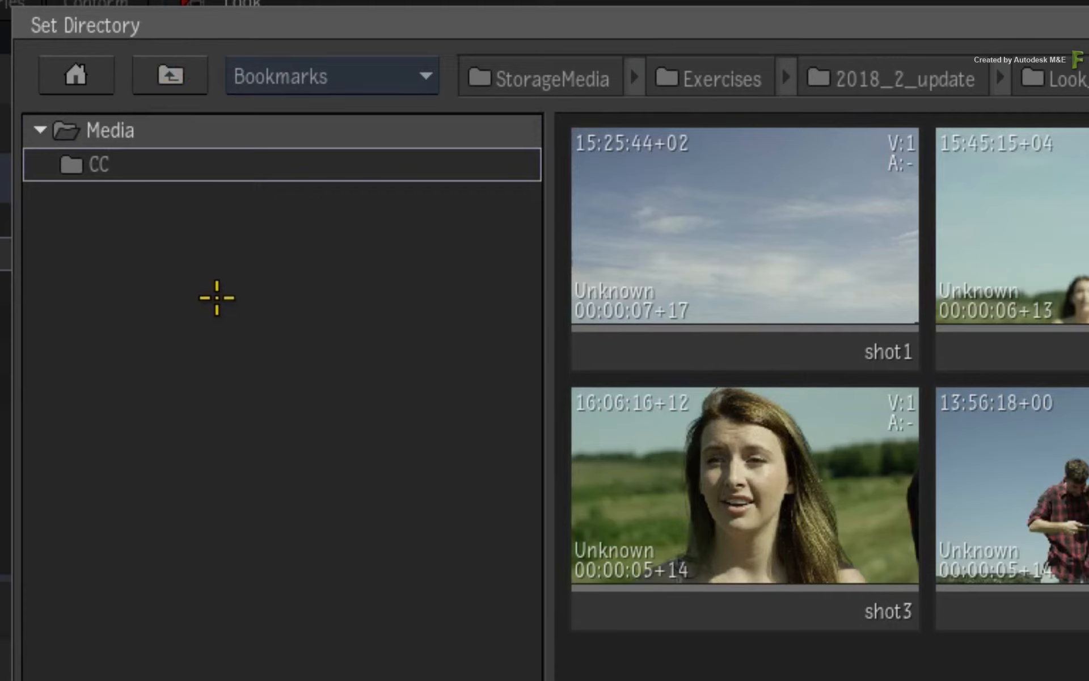
left_click(193, 159)
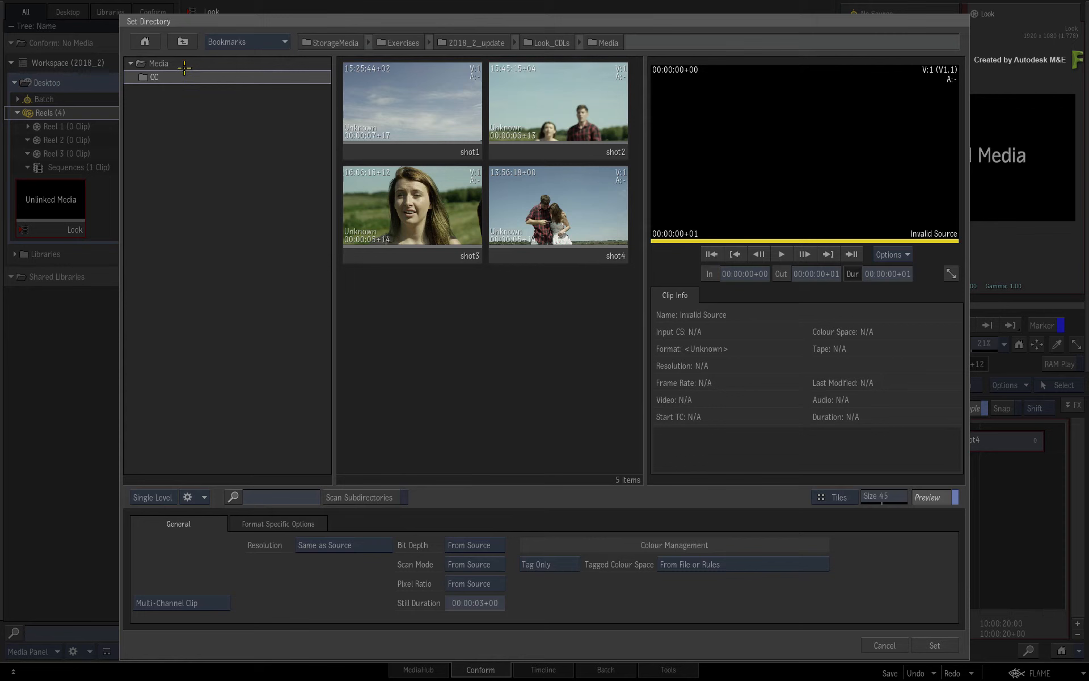
left_click(178, 63)
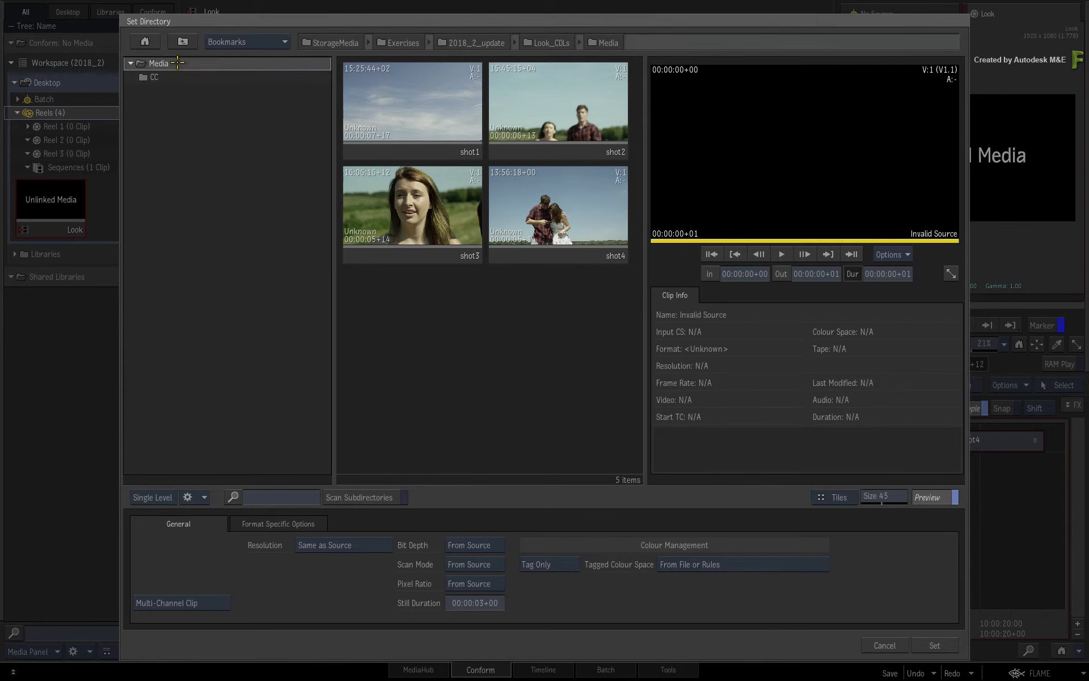
left_click(934, 646)
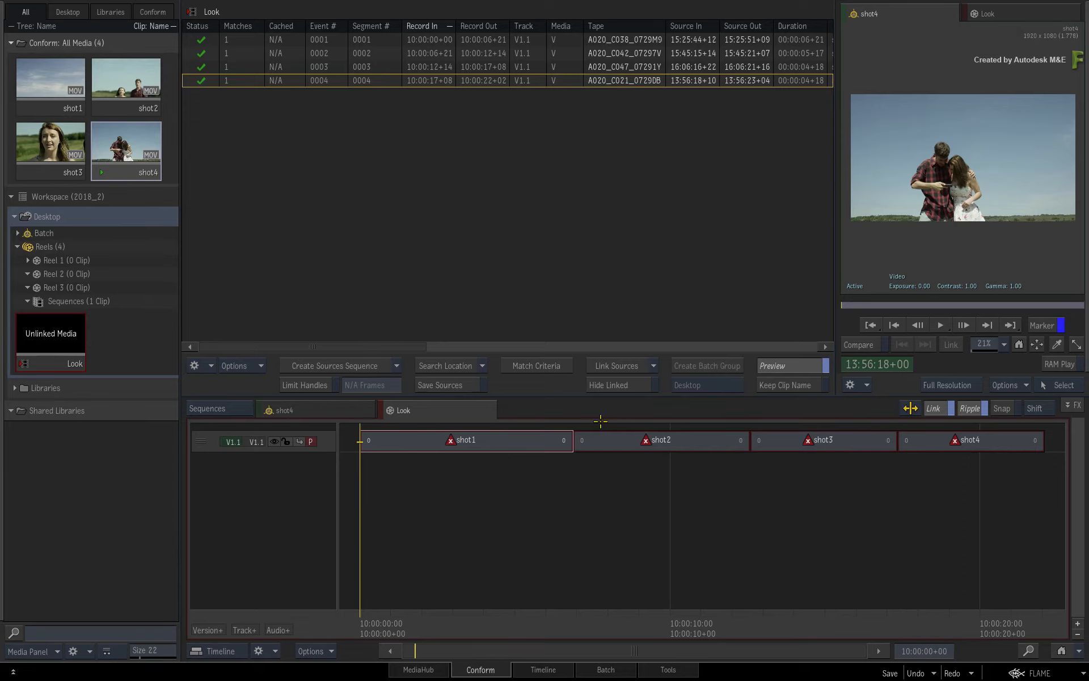
- Link the matched sources to the Look sequence and open it in the Timeline player
left_click(615, 368)
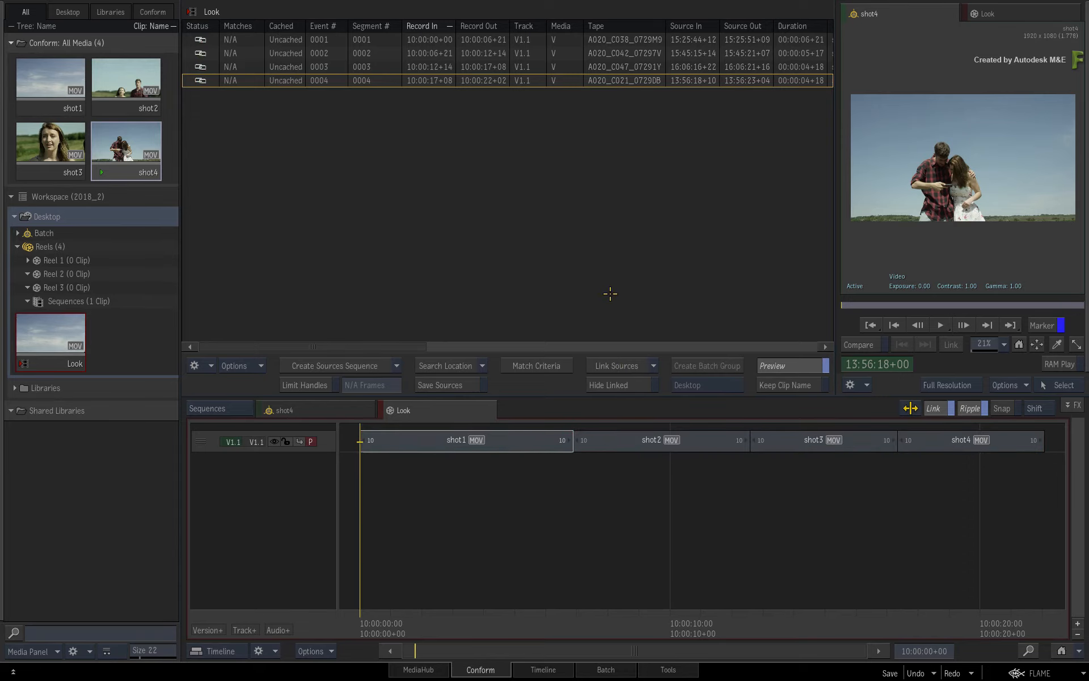
left_click(529, 668)
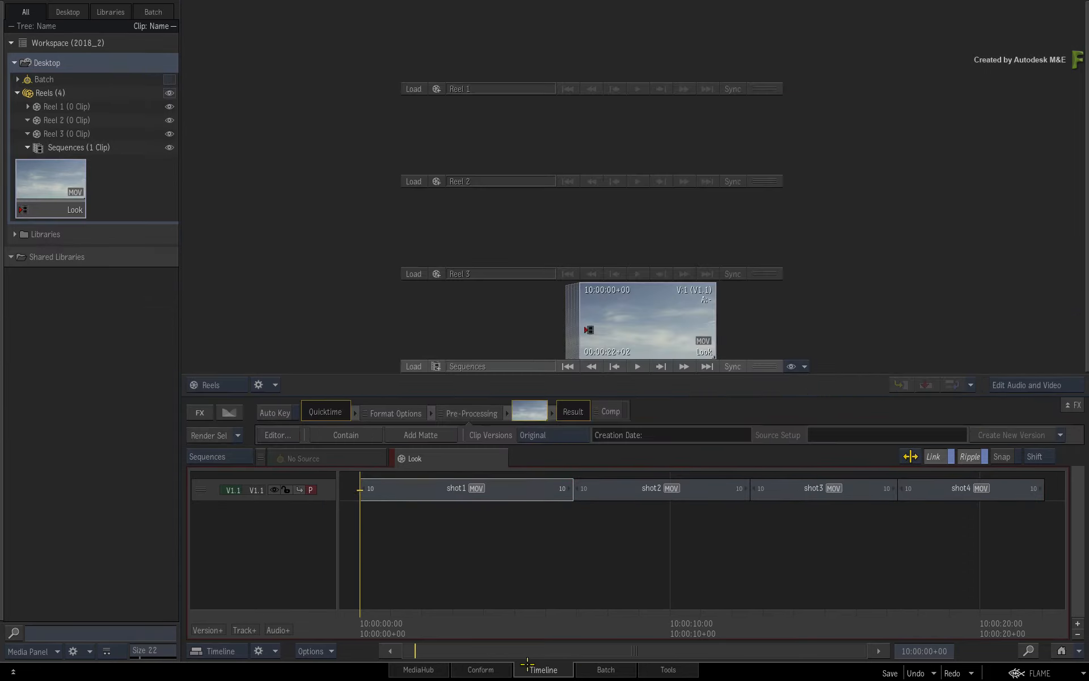
double_click(654, 290)
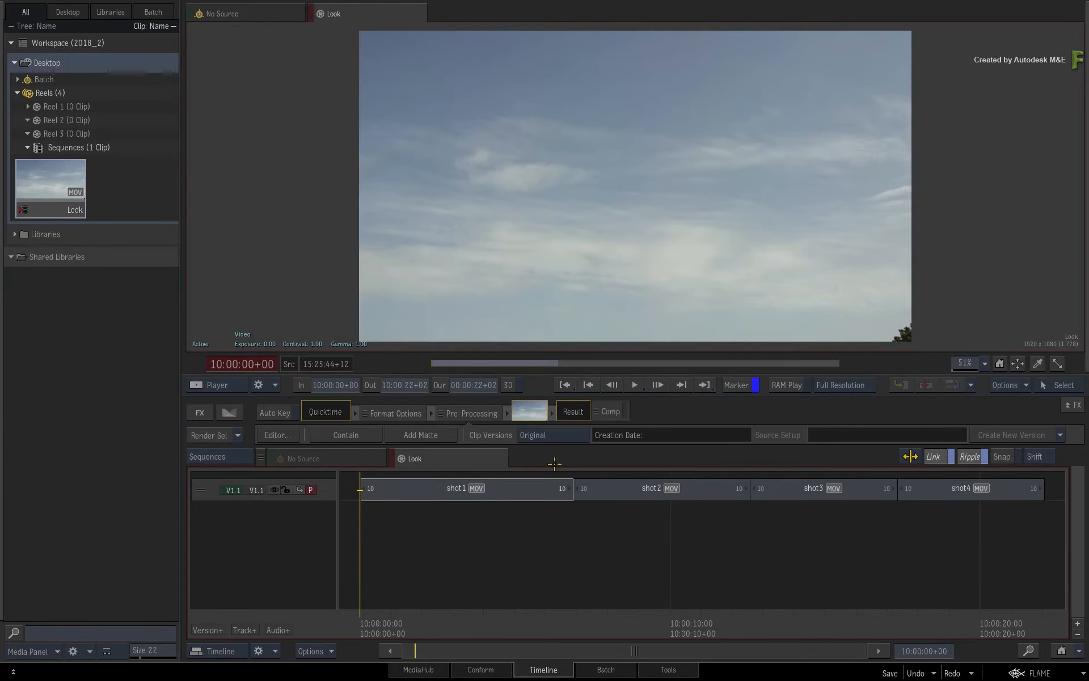
- Try a Look effect on shot2 at 10:00:10+21, and remove it from the segment again
left_click_drag(408, 606, 674, 571)
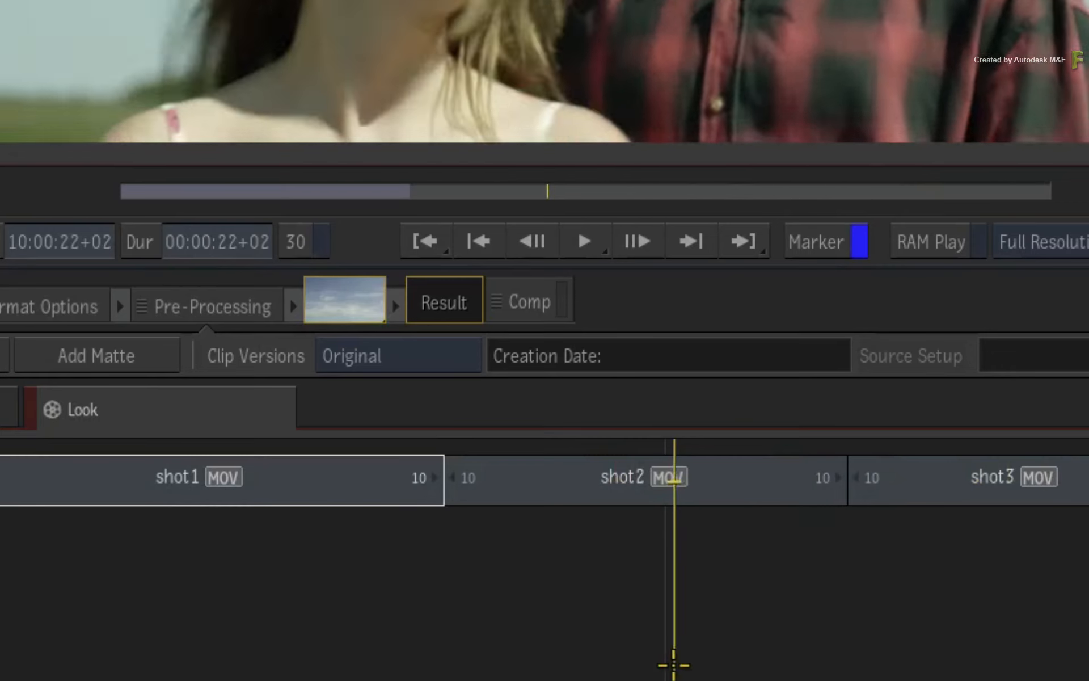
left_click_drag(674, 665, 726, 652)
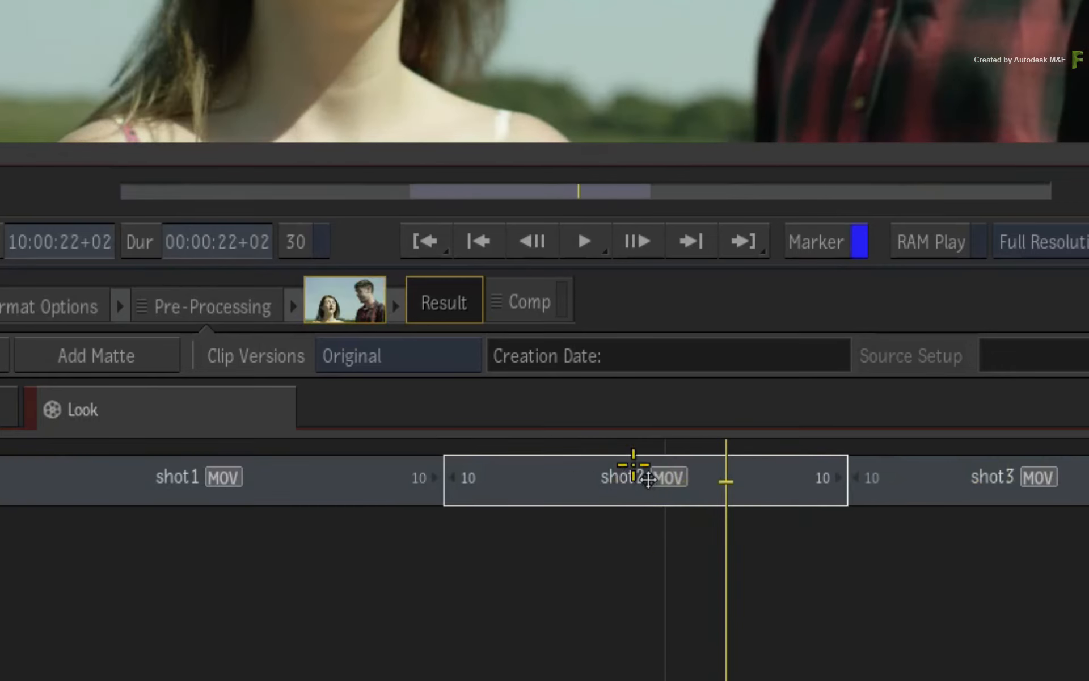
left_click(546, 495)
left_click(547, 496)
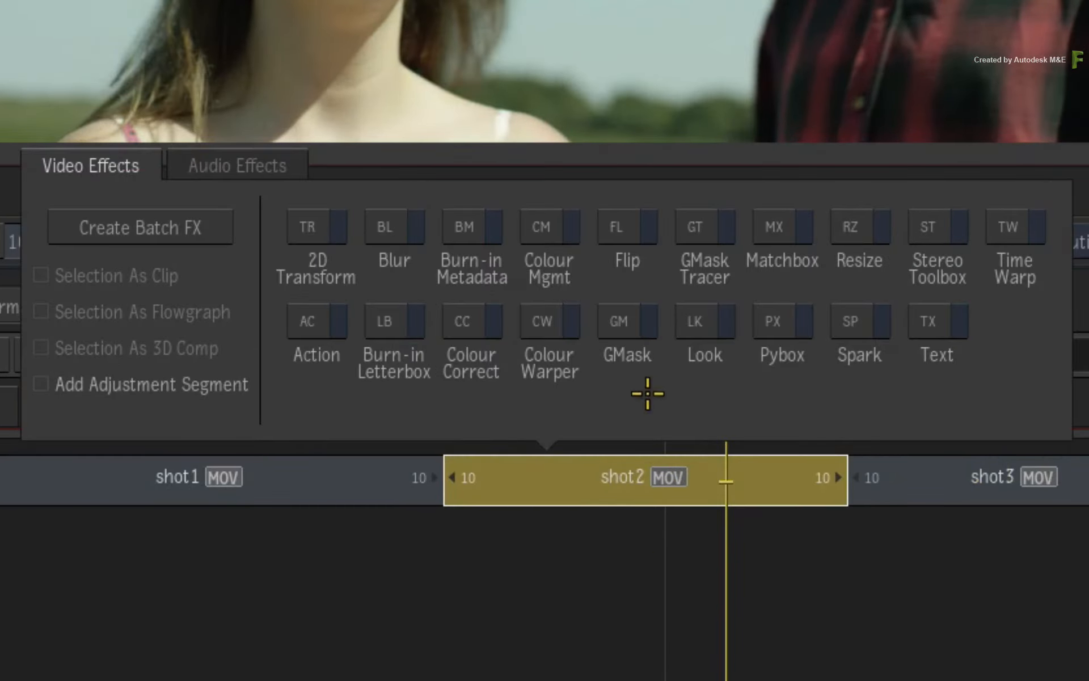
left_click(699, 323)
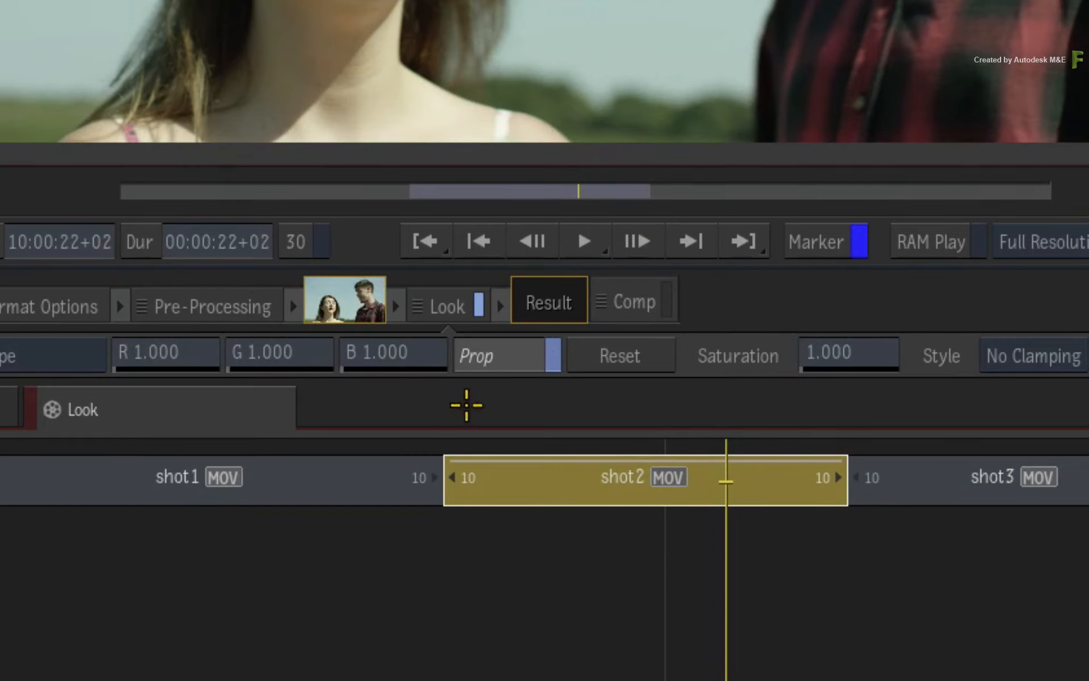
left_click_drag(446, 301, 477, 512)
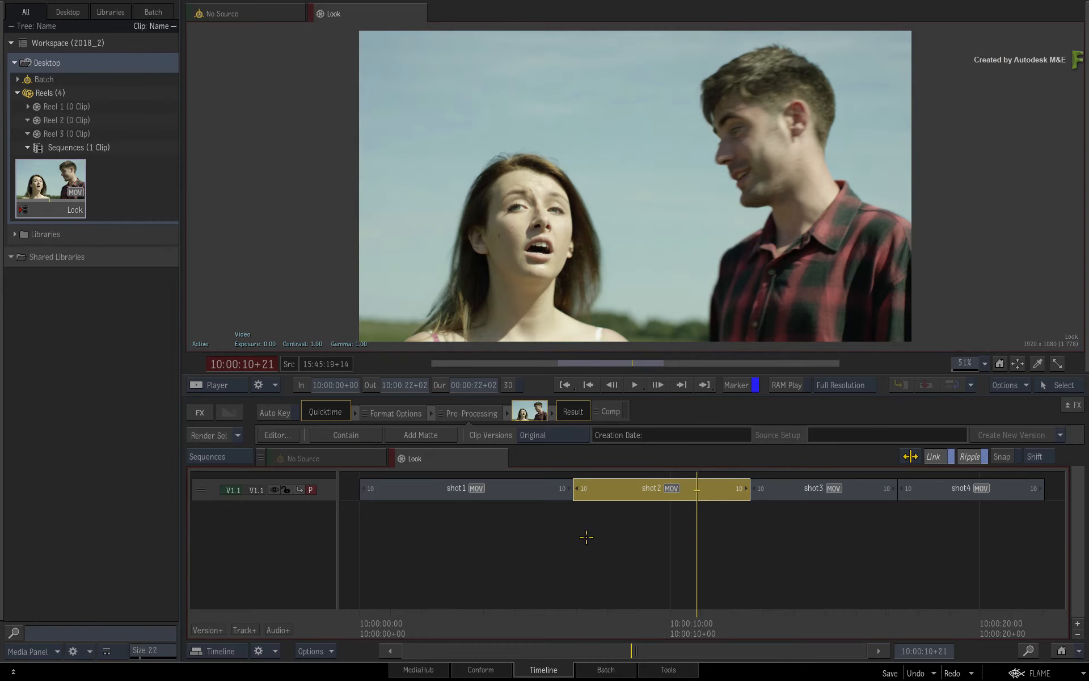
left_click(608, 570)
- Park the playhead on shot1 at 10:00:05+15 and set the Media-Relative Look Search Path to ./CC in the Colour Management preferences
left_click_drag(622, 620, 534, 621)
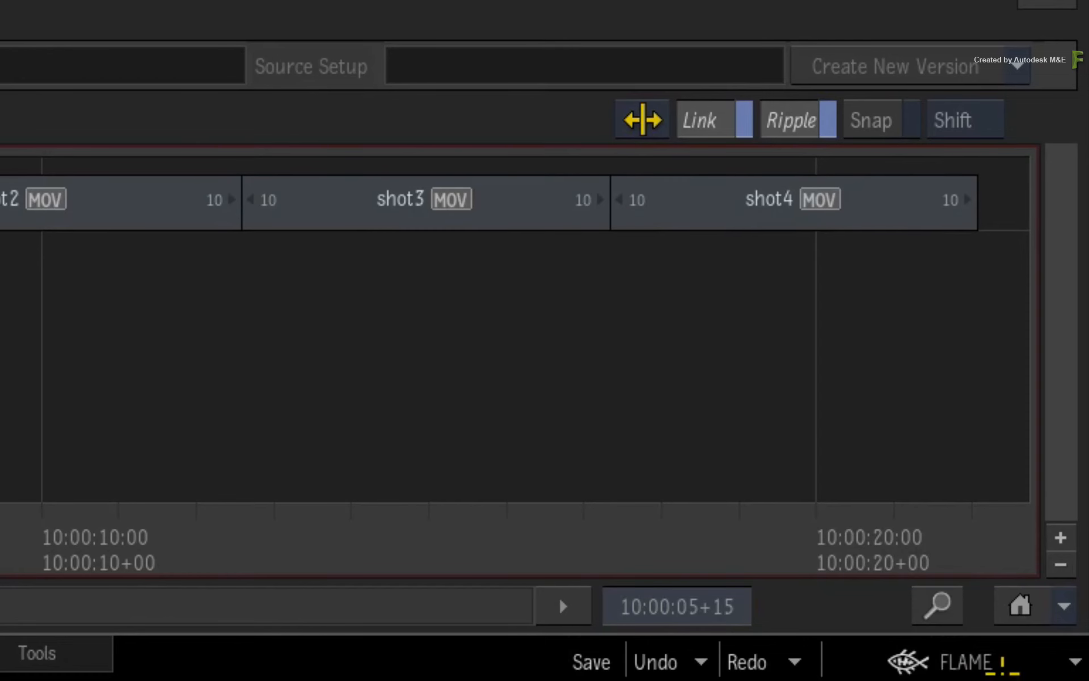
left_click(1052, 674)
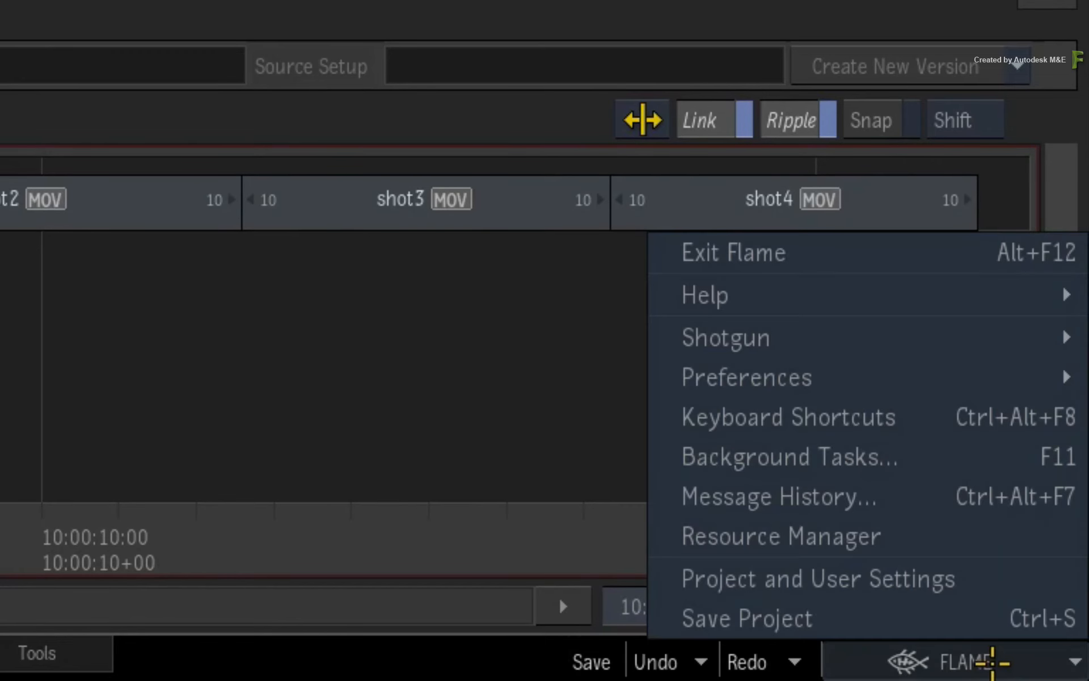
mouse_move(763, 377)
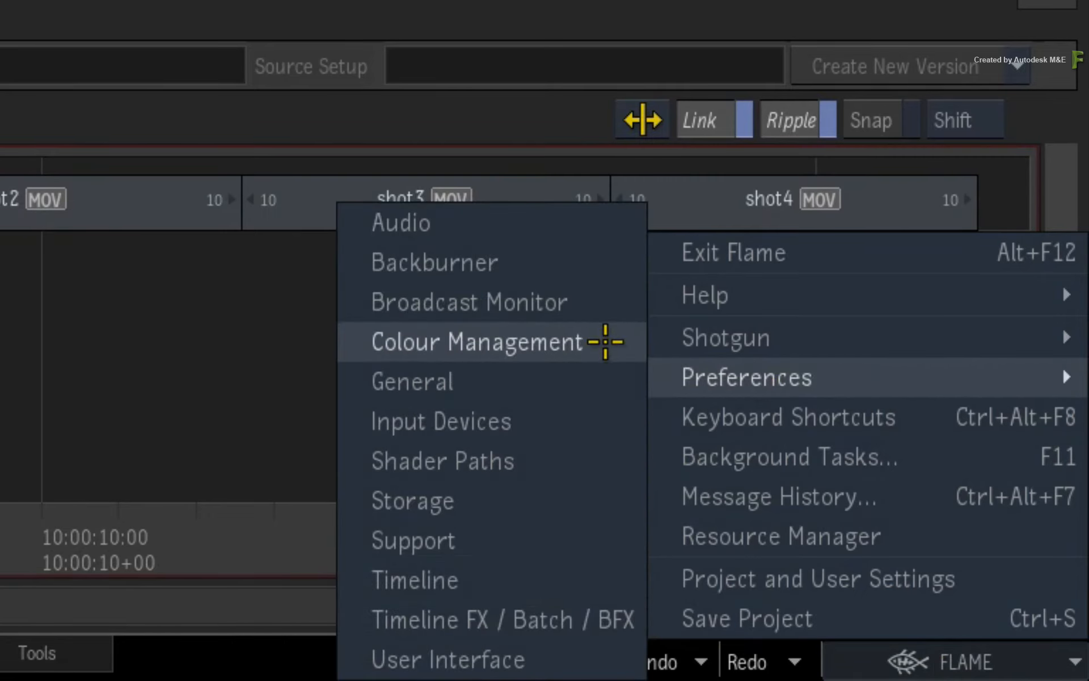
left_click(605, 341)
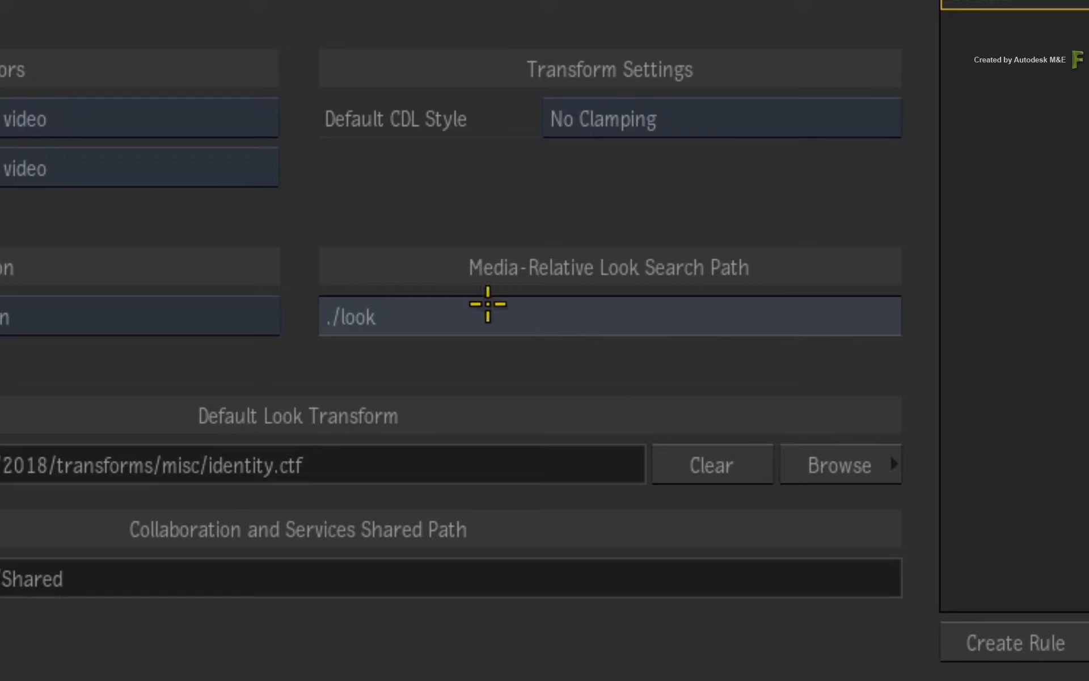
left_click(516, 316)
left_click_drag(516, 316, 59, 294)
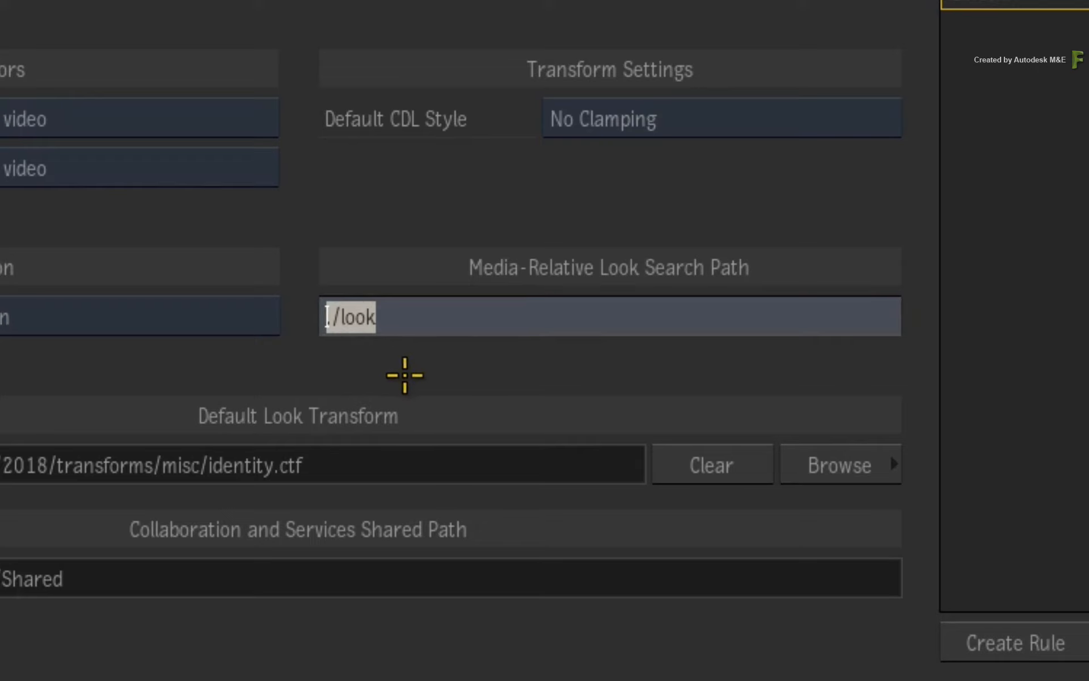
left_click(428, 322)
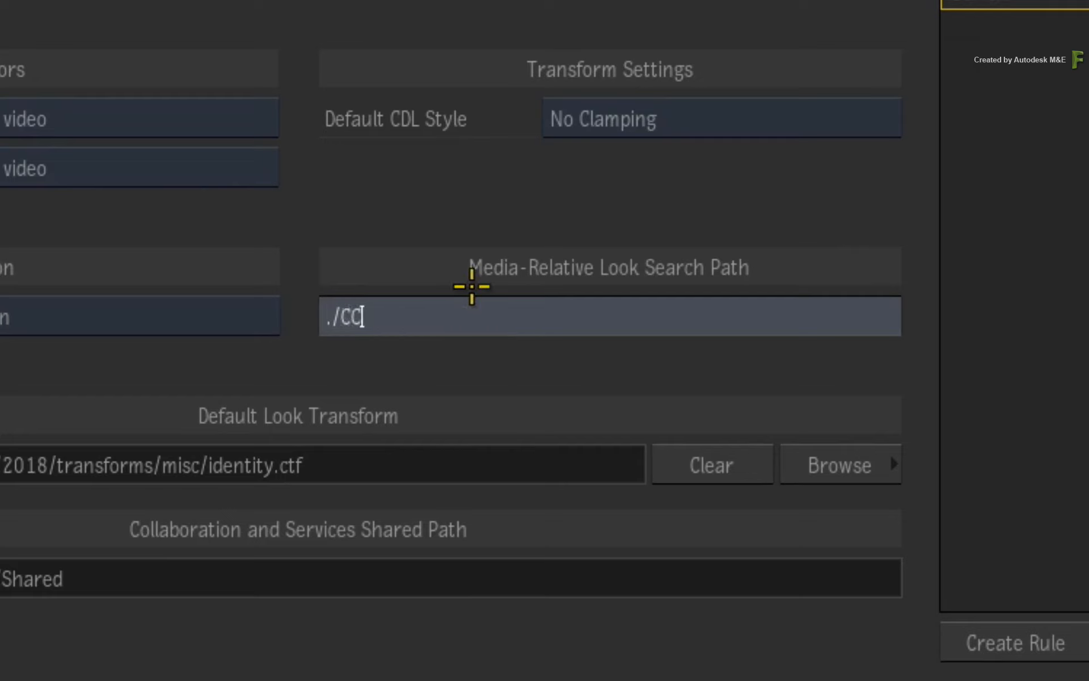
key("Return")
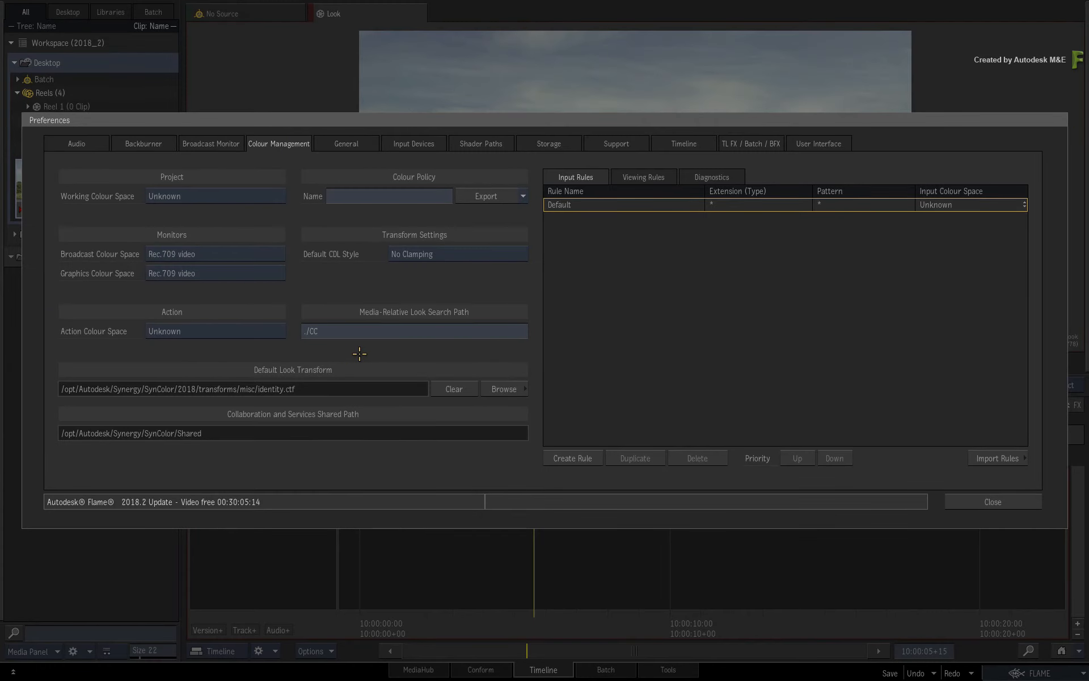
left_click(994, 502)
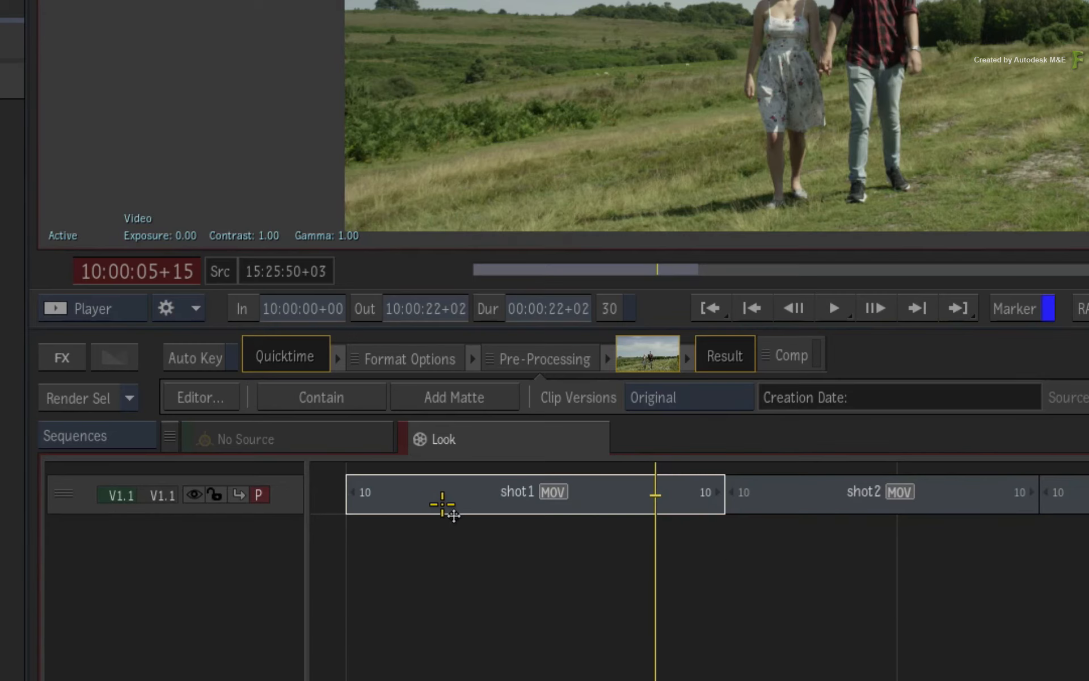
- Add a Look timeline effect to the shot1 segment and scrub the playhead to just before the segment's end
left_click(416, 497)
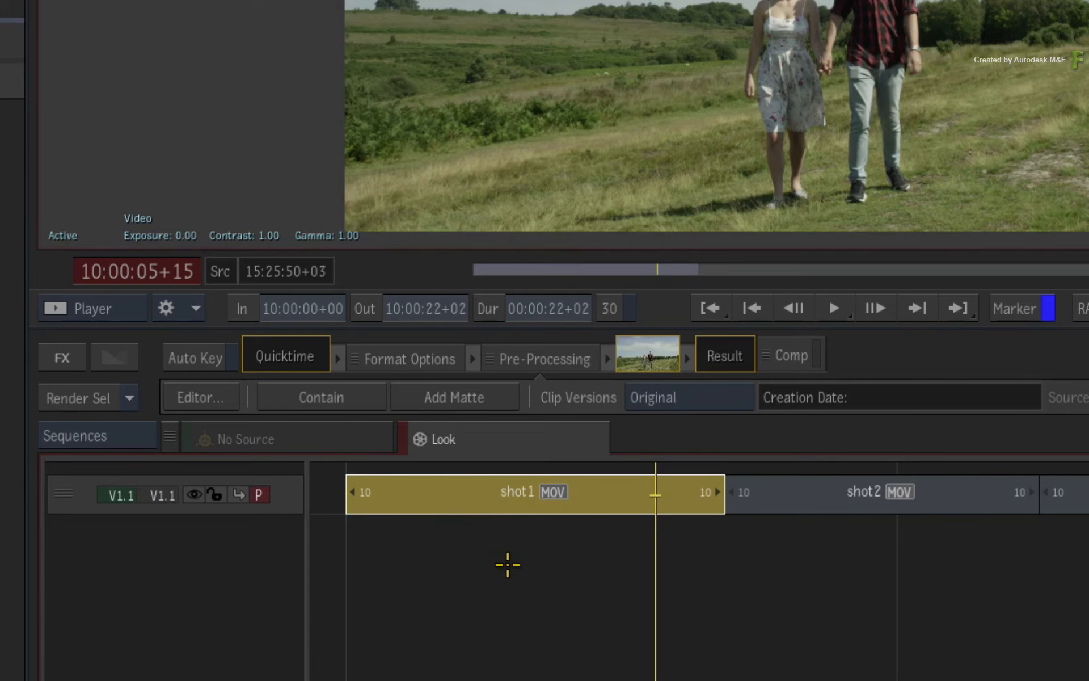
key("f")
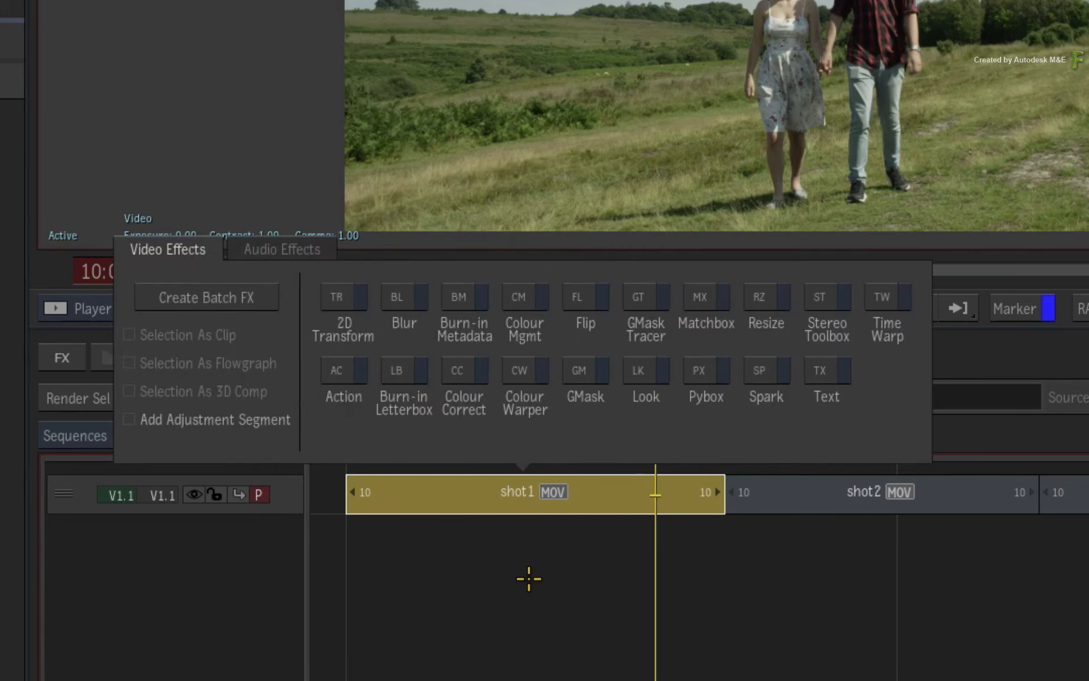
left_click(644, 369)
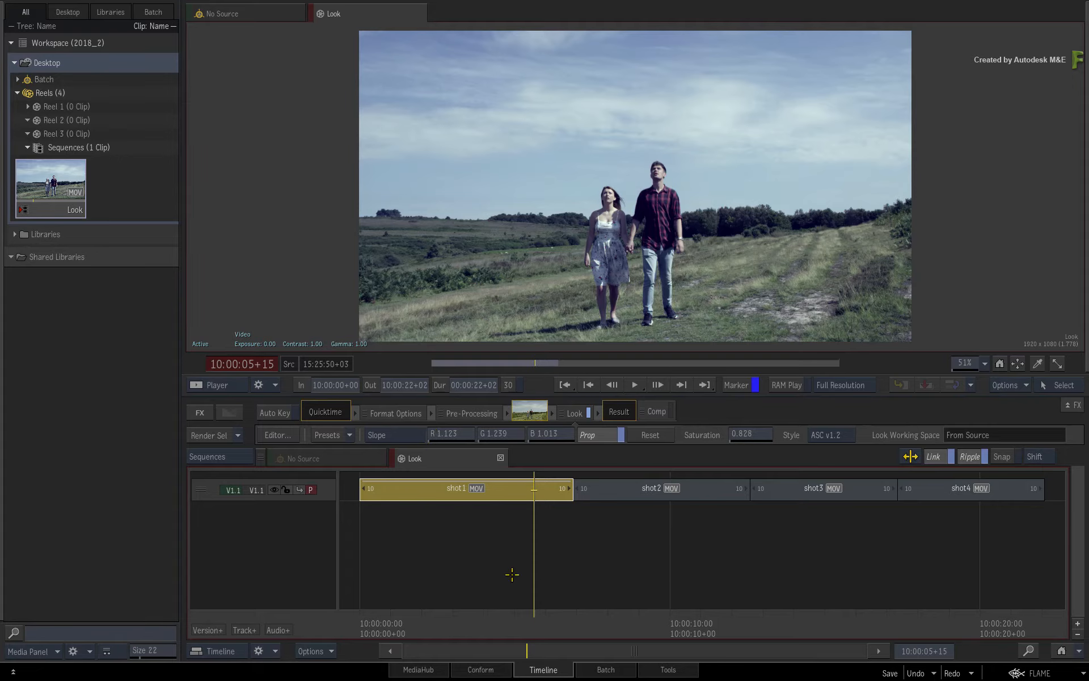
left_click_drag(533, 621, 570, 587)
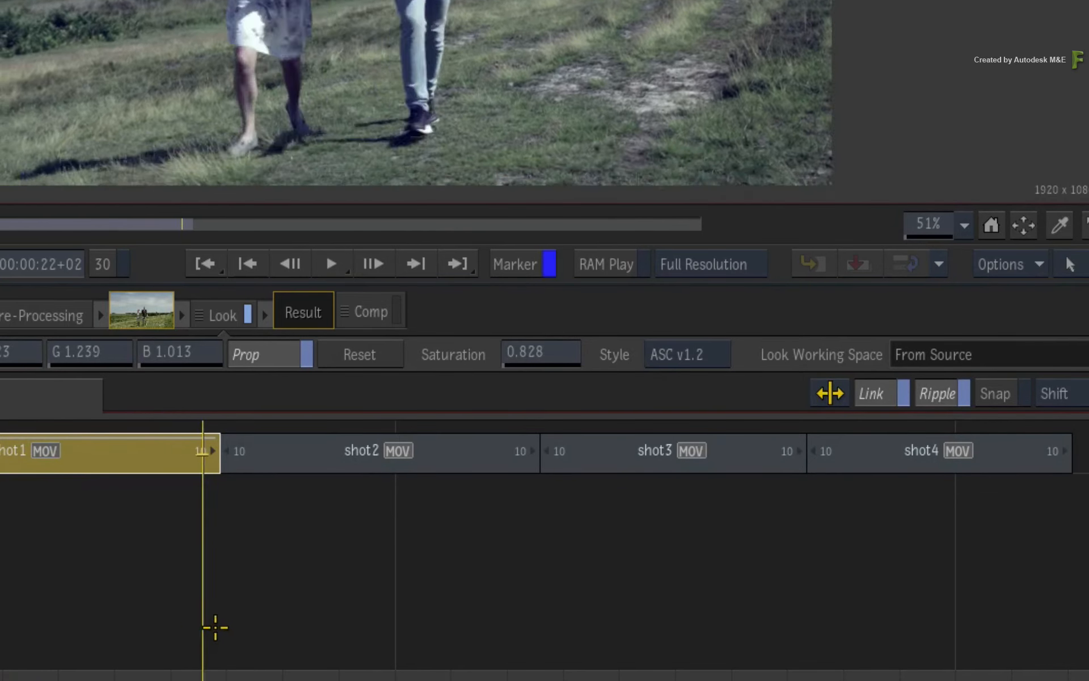
- Park the playhead on shot2 and add a Look effect to the shot2, shot3 and shot4 segments together
left_click_drag(215, 627, 377, 539)
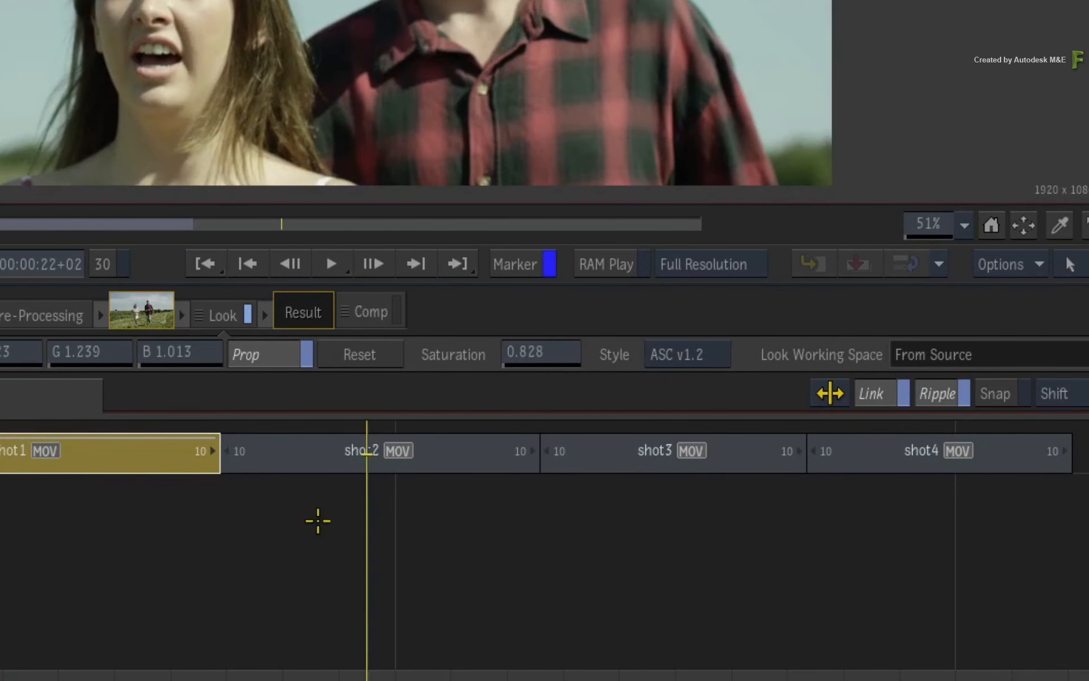
left_click(311, 458)
left_click(911, 450, "shift")
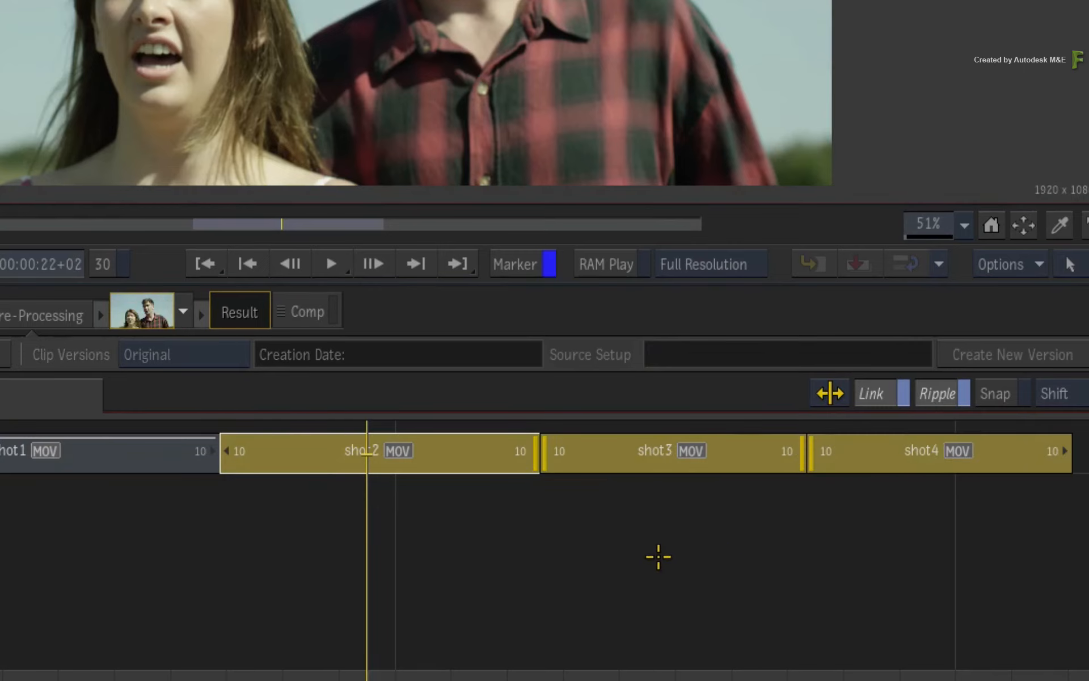
key("grave")
left_click(661, 337)
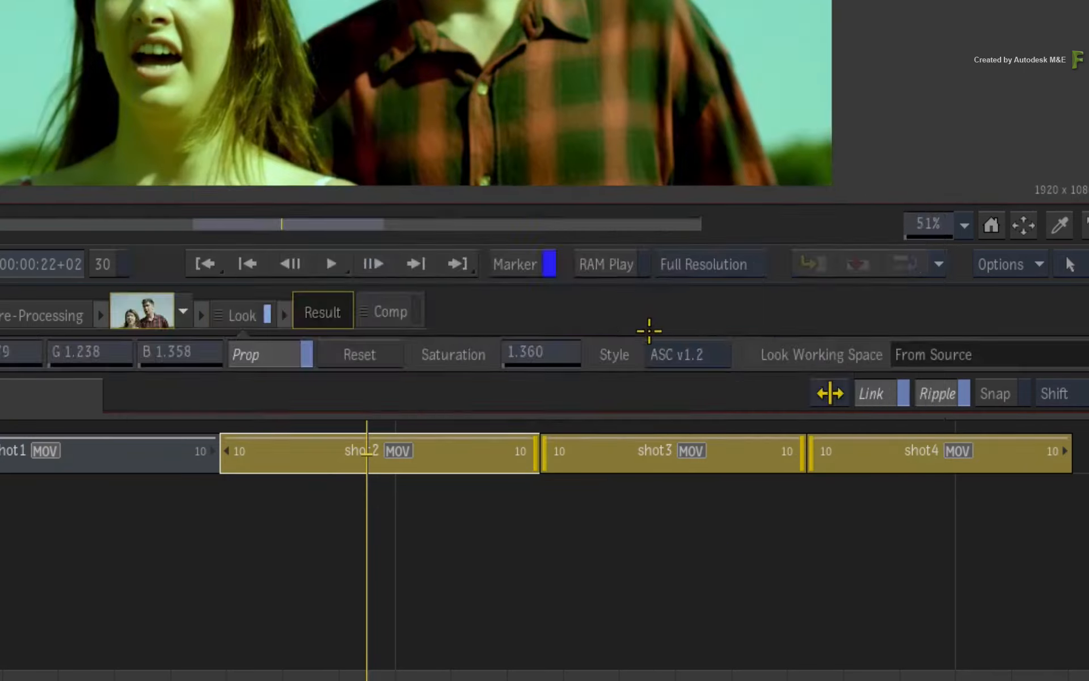
- Regrade shot3 in the Look editor to saturation 0.396 and slope R 1.297, G 1.243, B 1.602, and return the playhead to shot1 at 10:00:05+18
left_click_drag(673, 618, 803, 629)
left_click(475, 539)
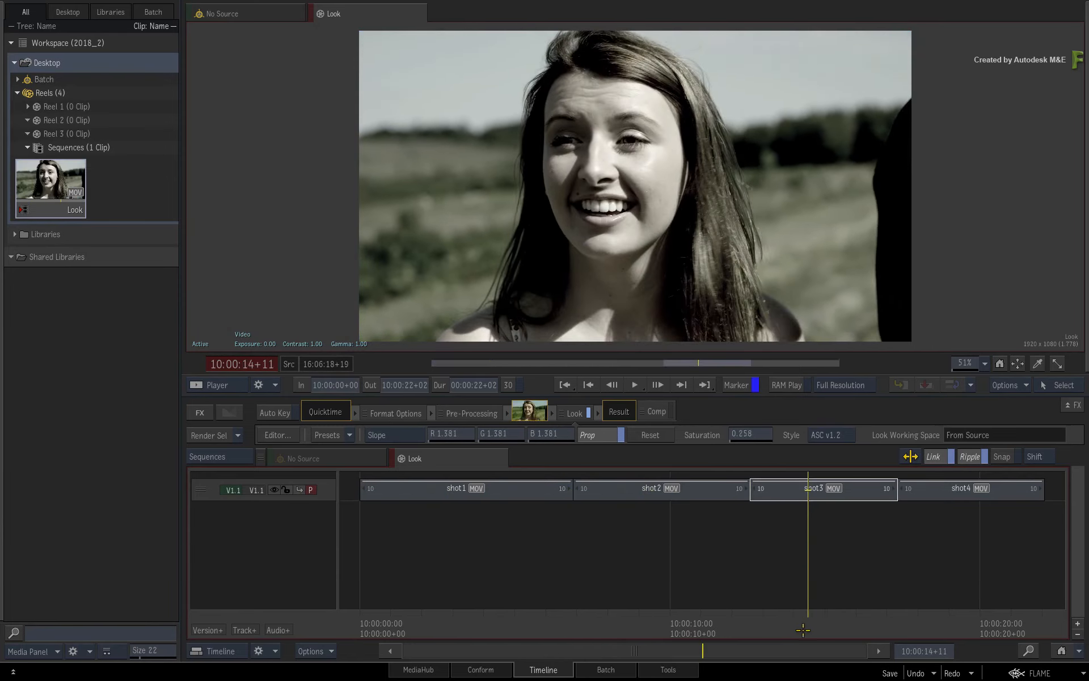
left_click(773, 498)
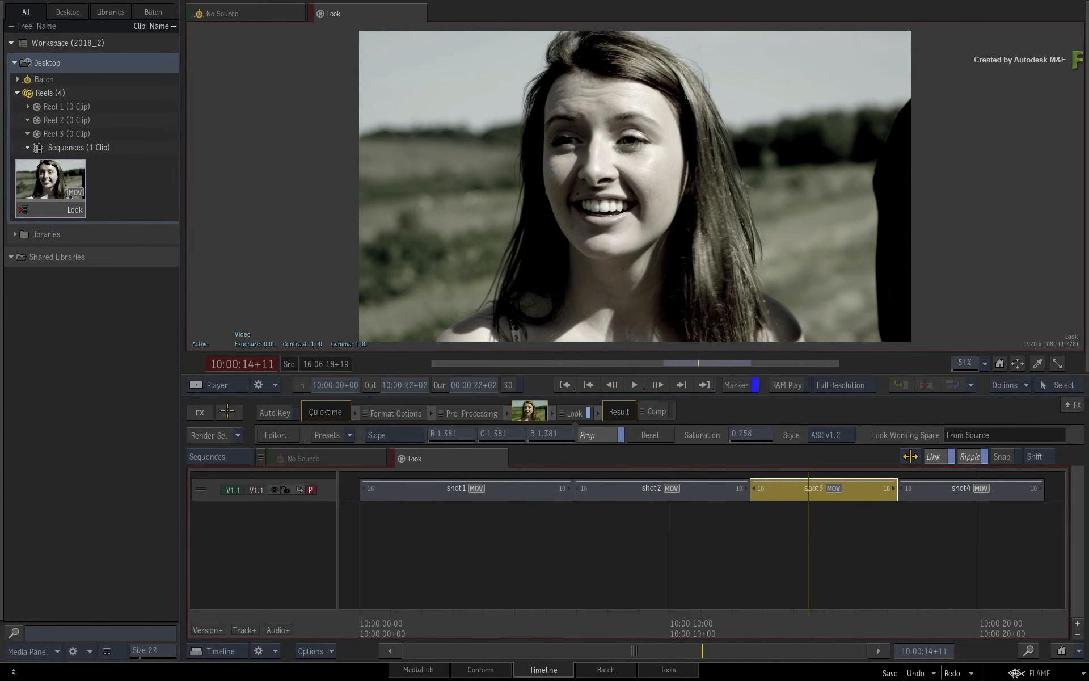
left_click(261, 435)
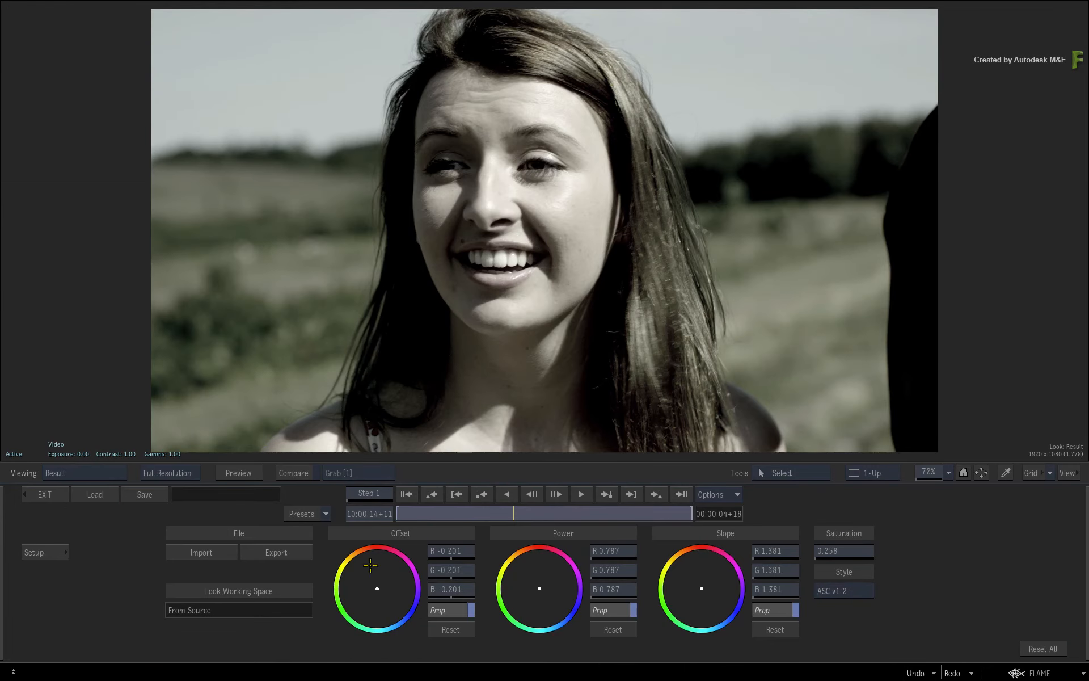
left_click_drag(846, 549, 884, 550)
left_click_drag(704, 590, 730, 602)
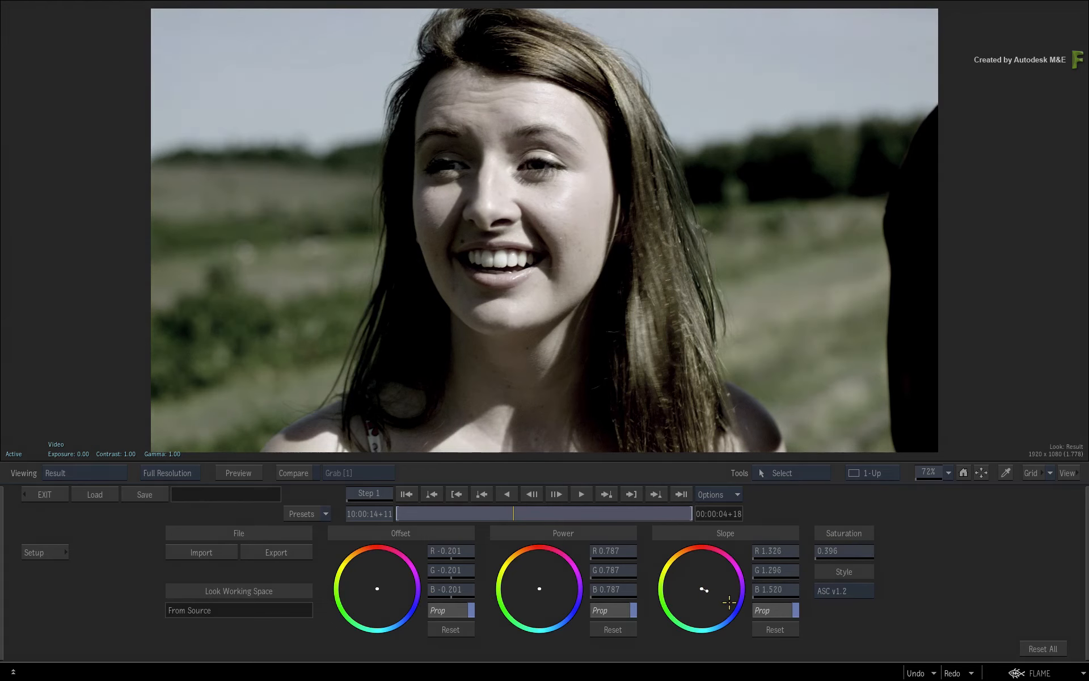
left_click(33, 497)
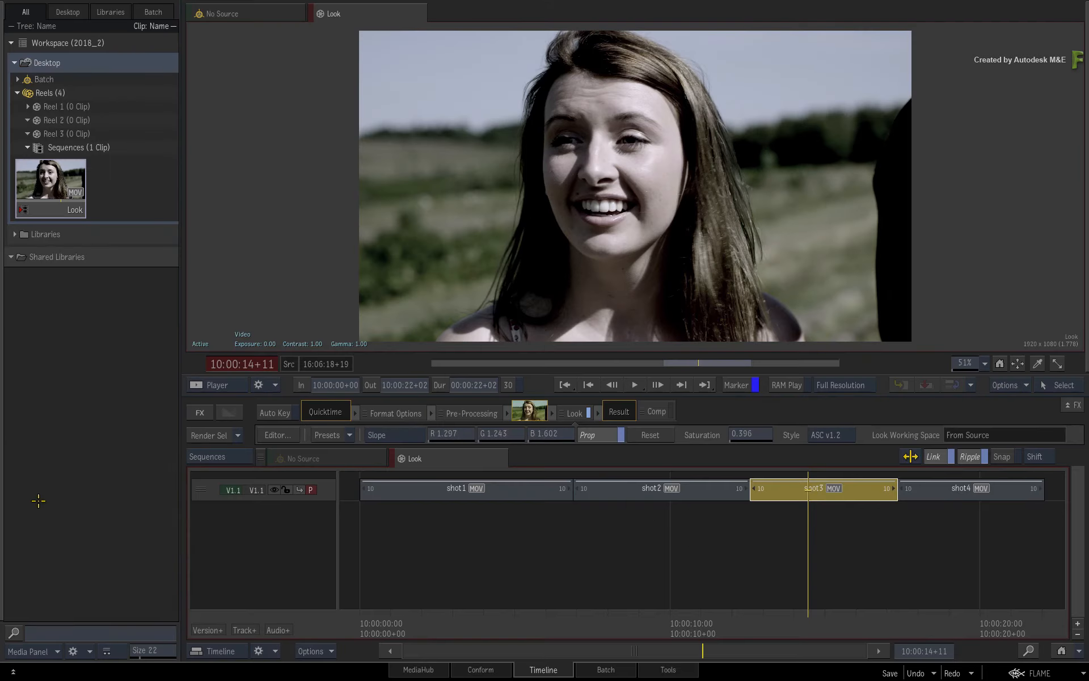
left_click_drag(810, 589, 541, 614)
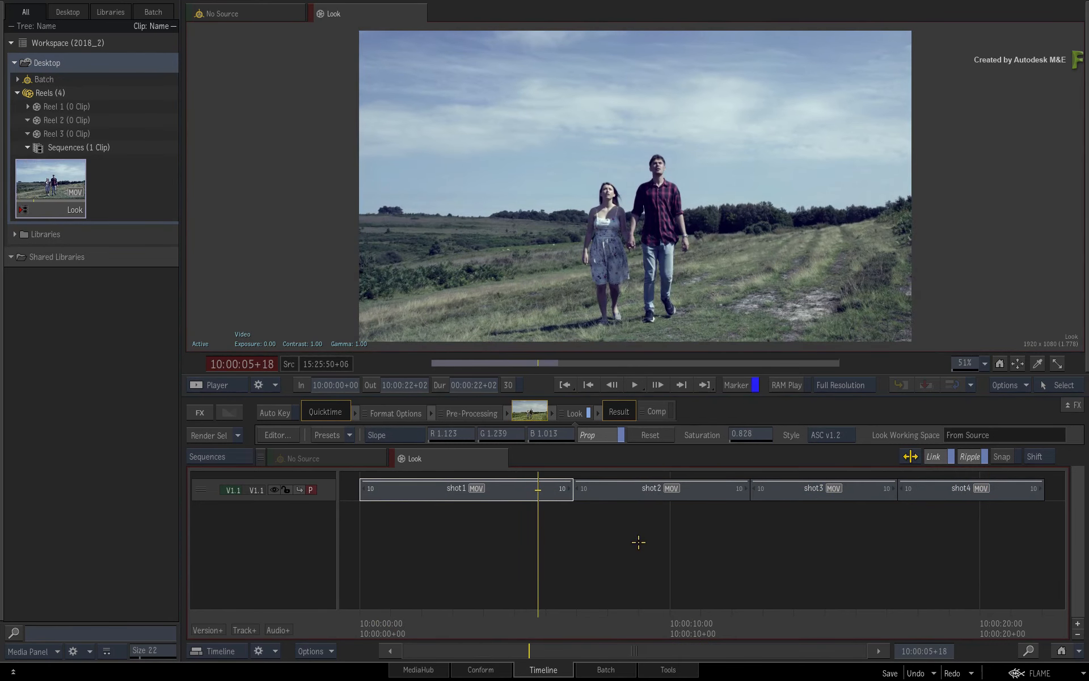